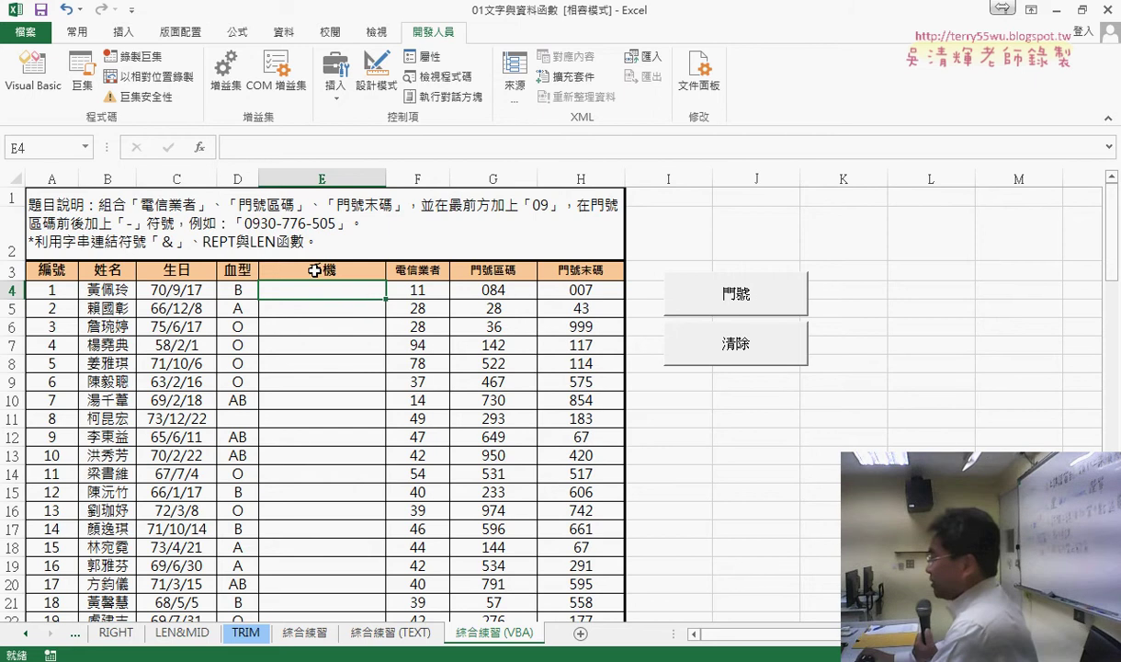
Open the VBA editor and delete the old 手機 and 手機範圍 functions from Module1
click(40, 87)
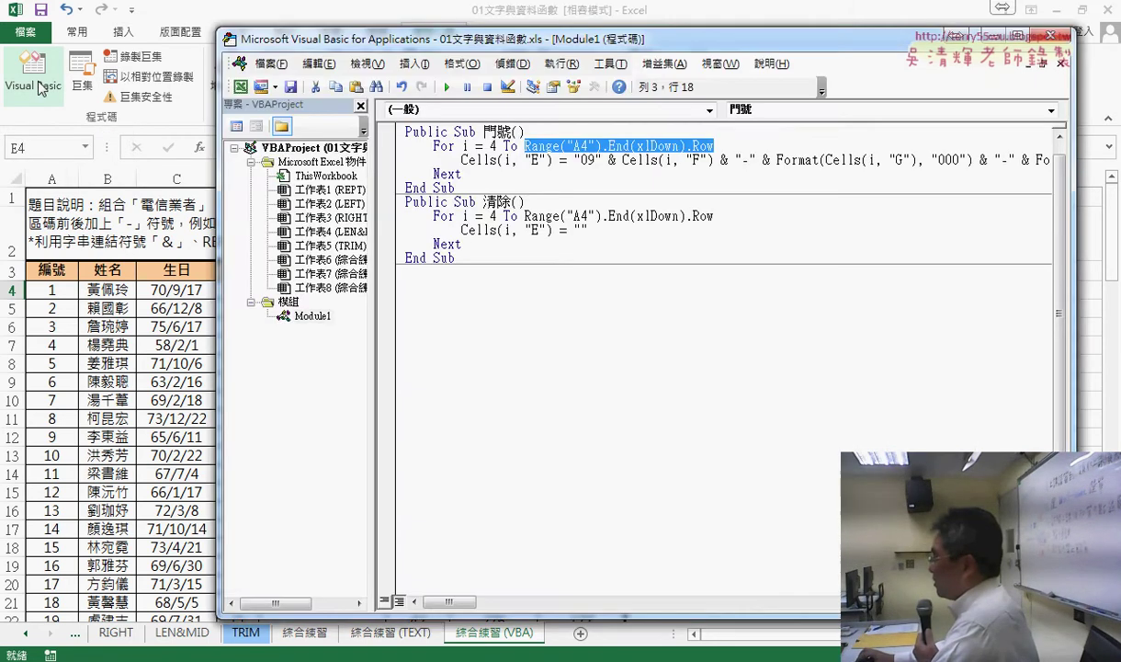
scroll(597, 460, down, 4)
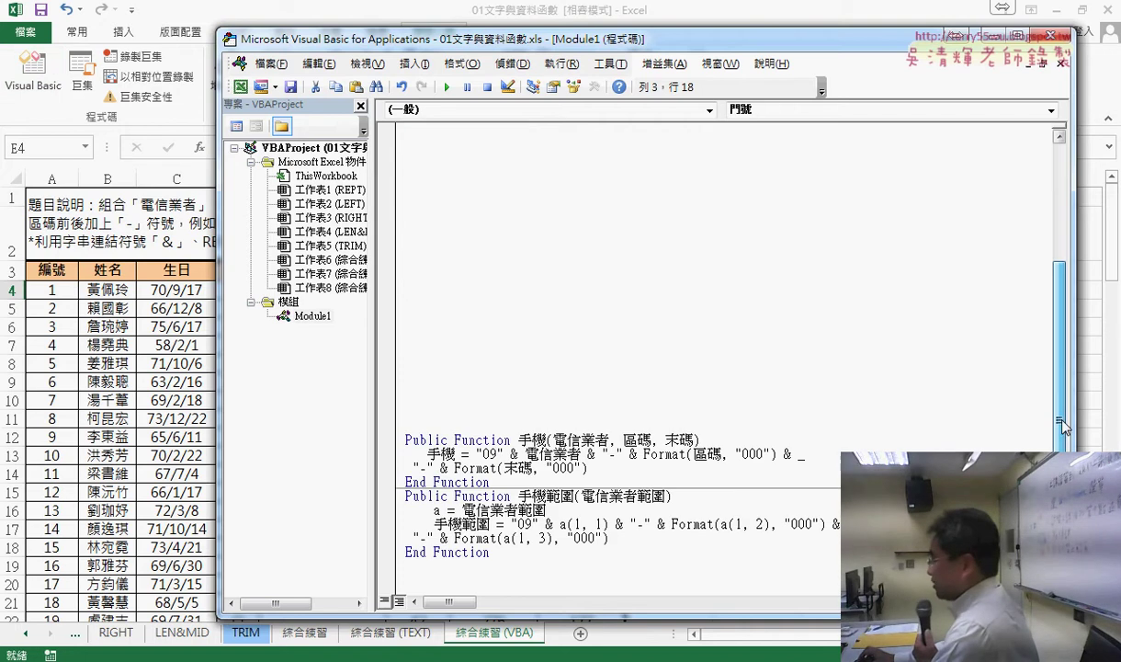
click(529, 566)
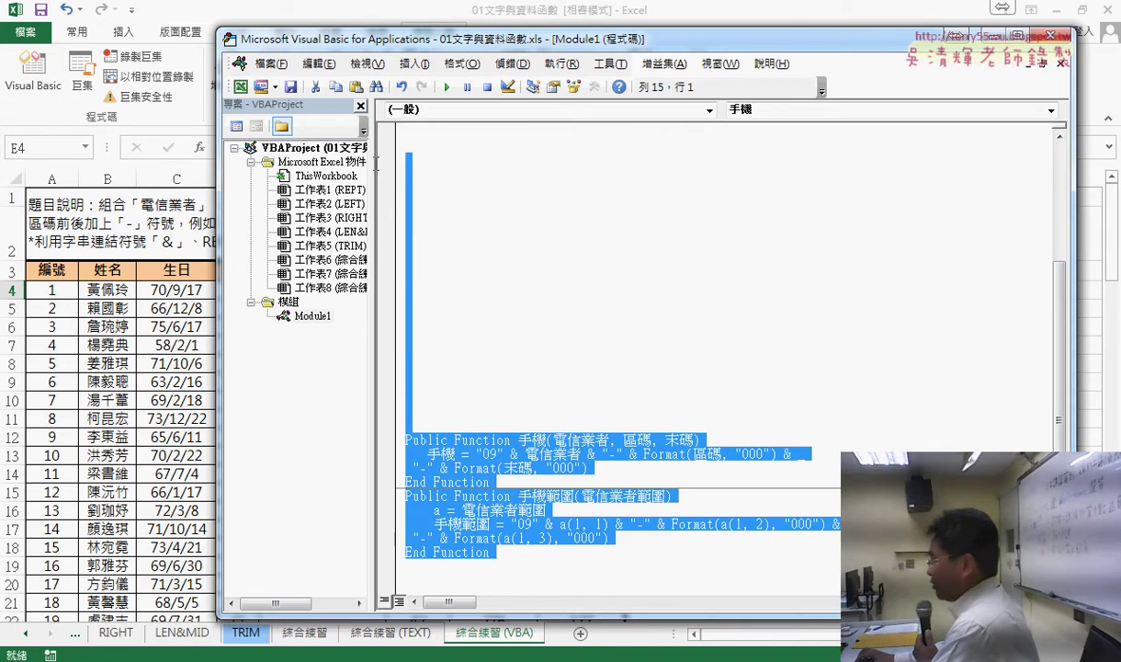
drag(530, 565, 373, 138)
key(Delete)
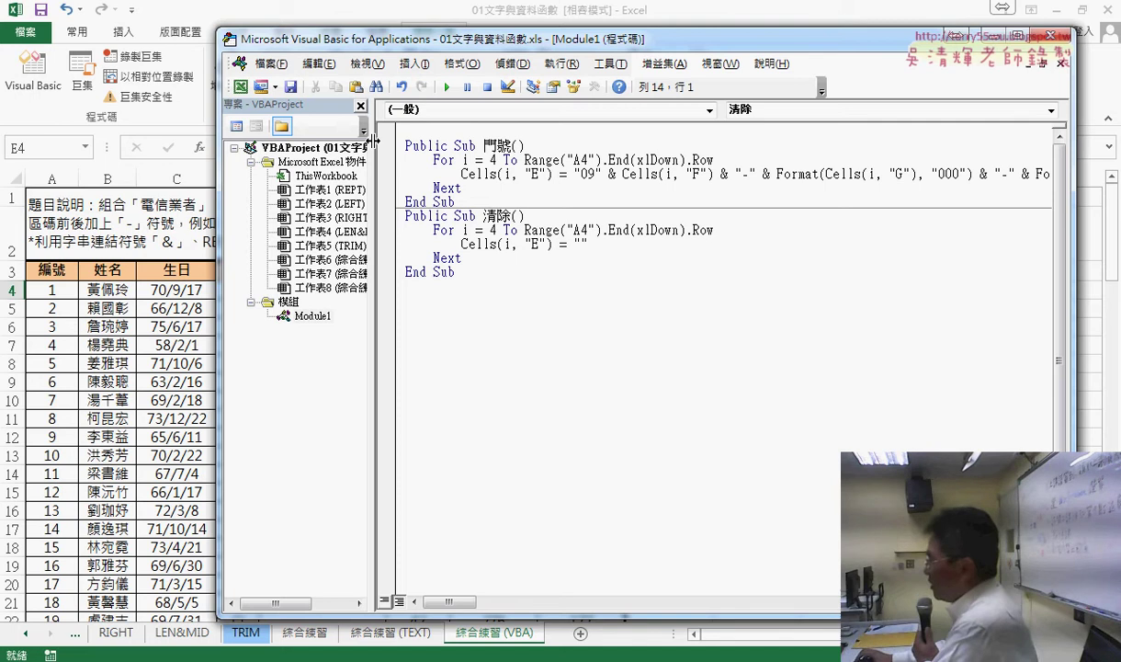
Start a new procedure below the 清除 sub via Insert > Procedure
click(423, 289)
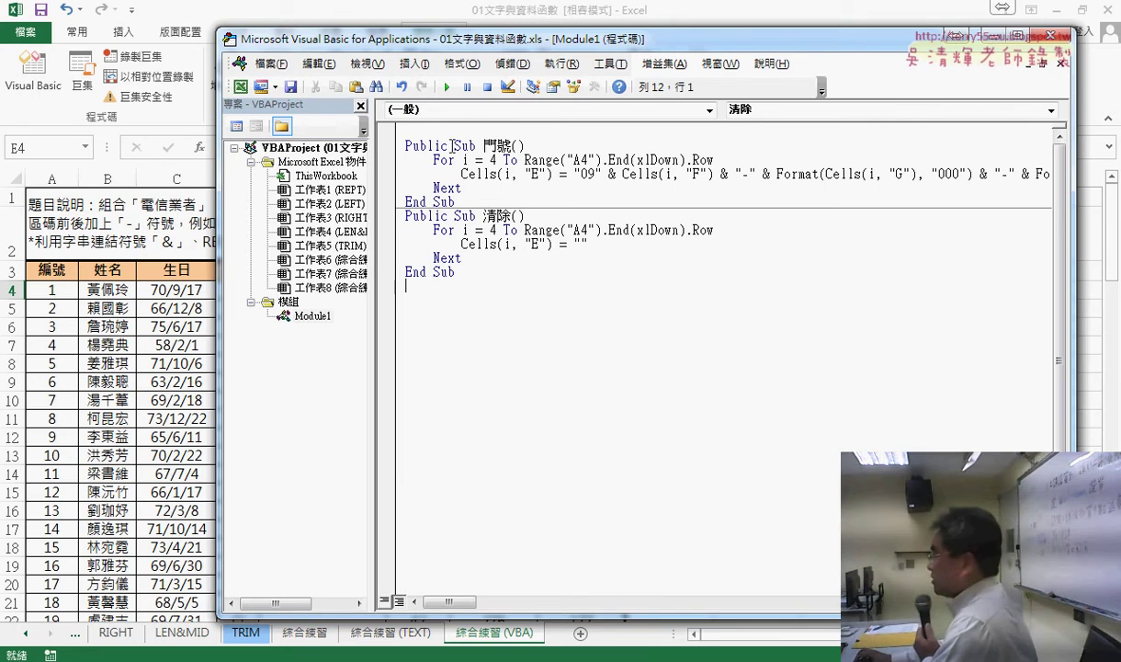
drag(452, 146, 471, 145)
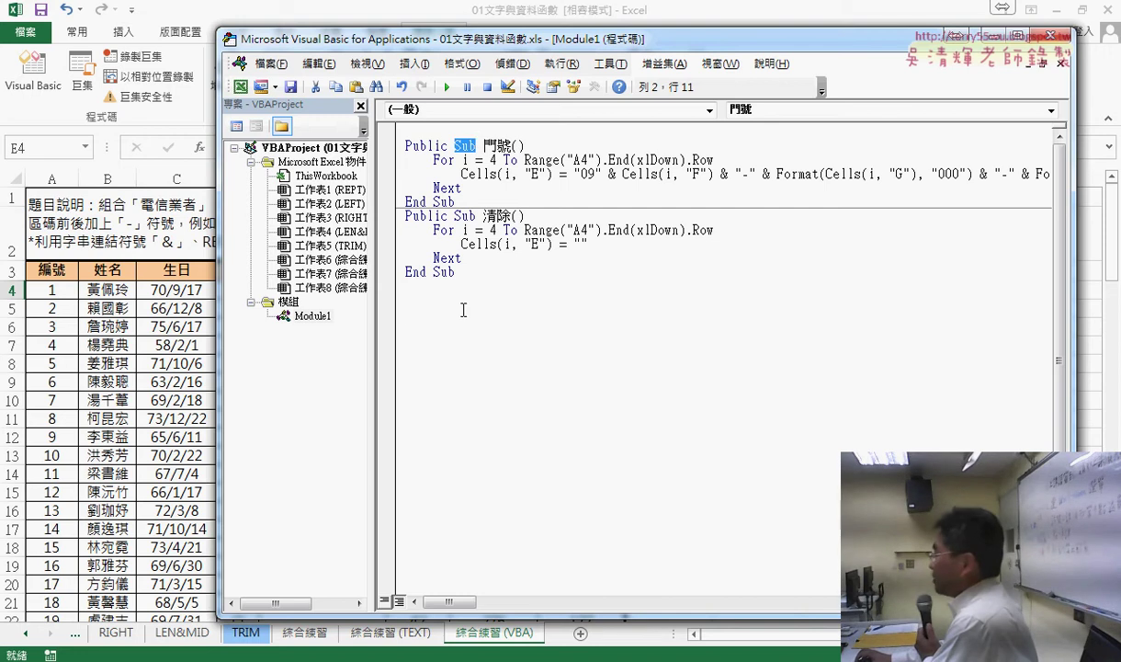
click(432, 309)
click(434, 287)
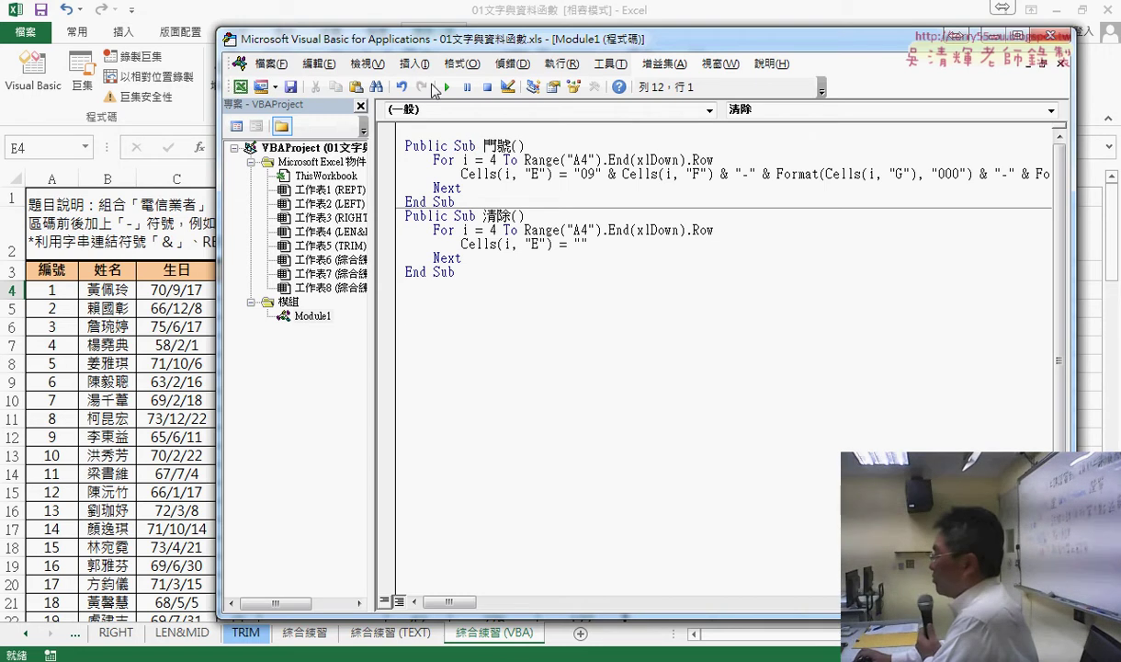
click(413, 64)
click(432, 83)
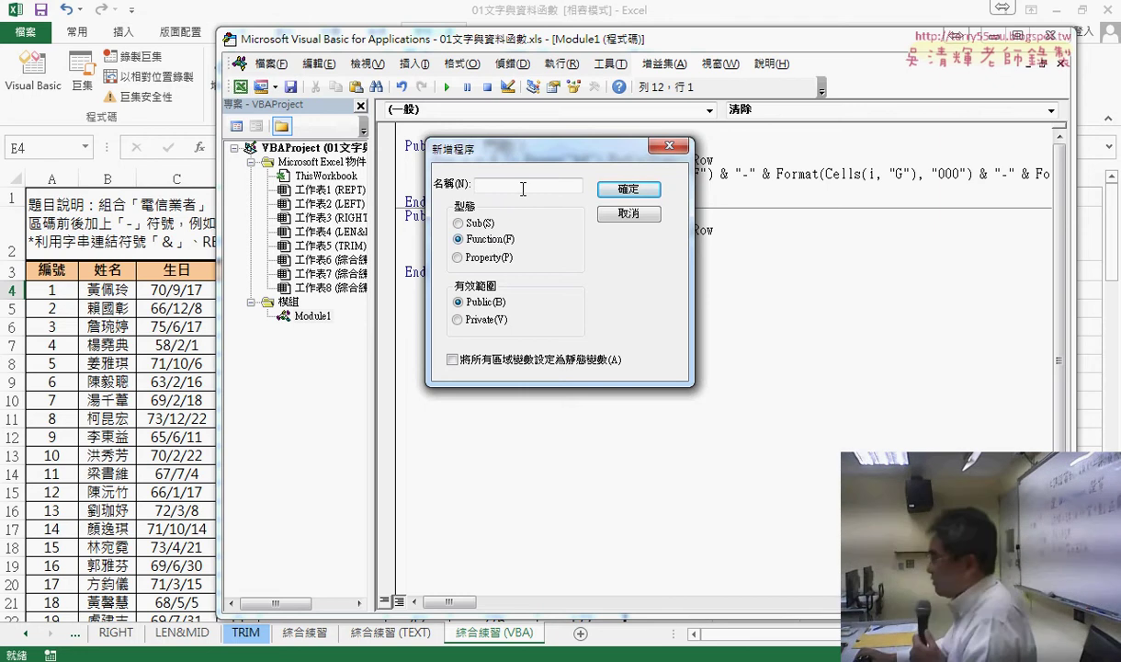
Create a Public Function named 手機 in the Add Procedure dialog
click(523, 189)
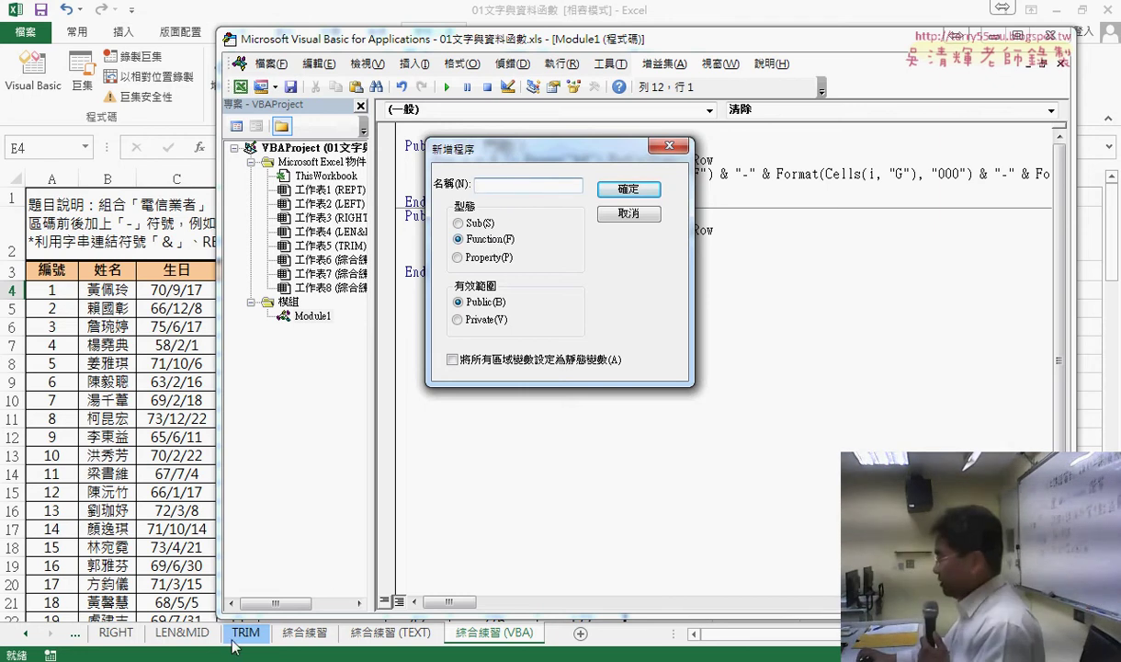
text([)
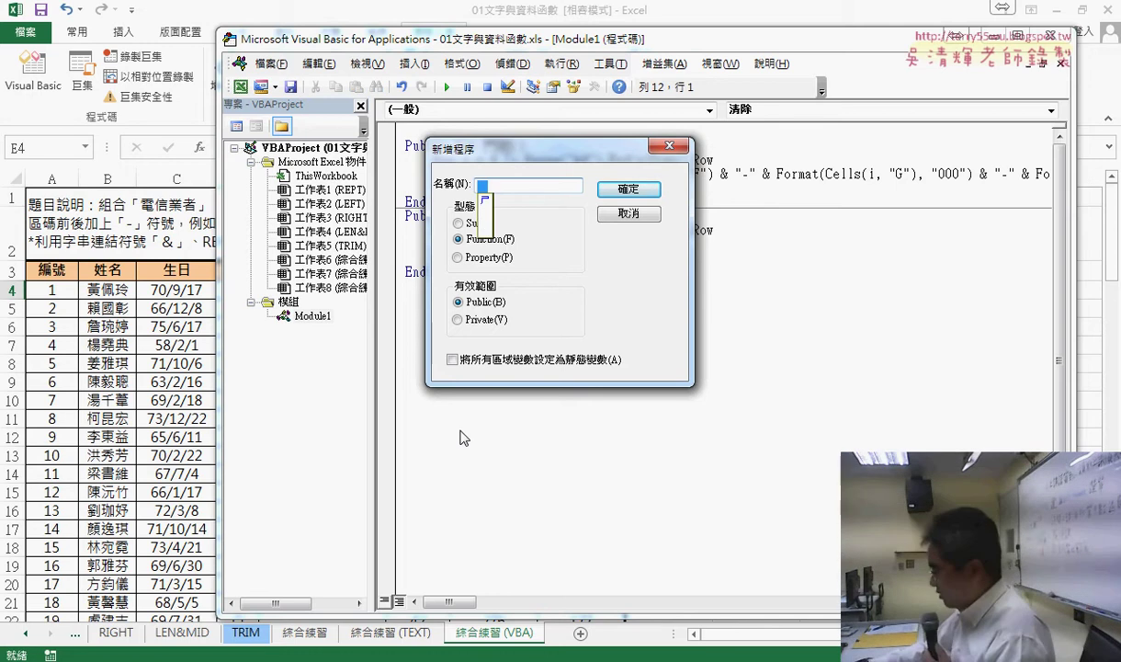
key(BackSpace)
text(手)
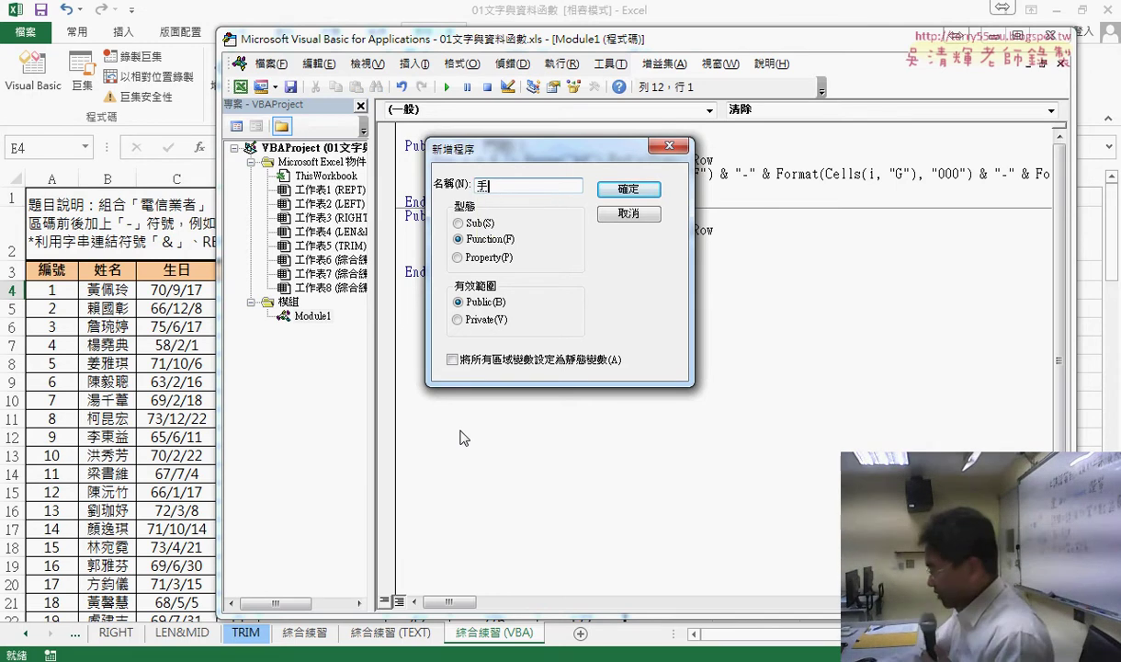
text(機)
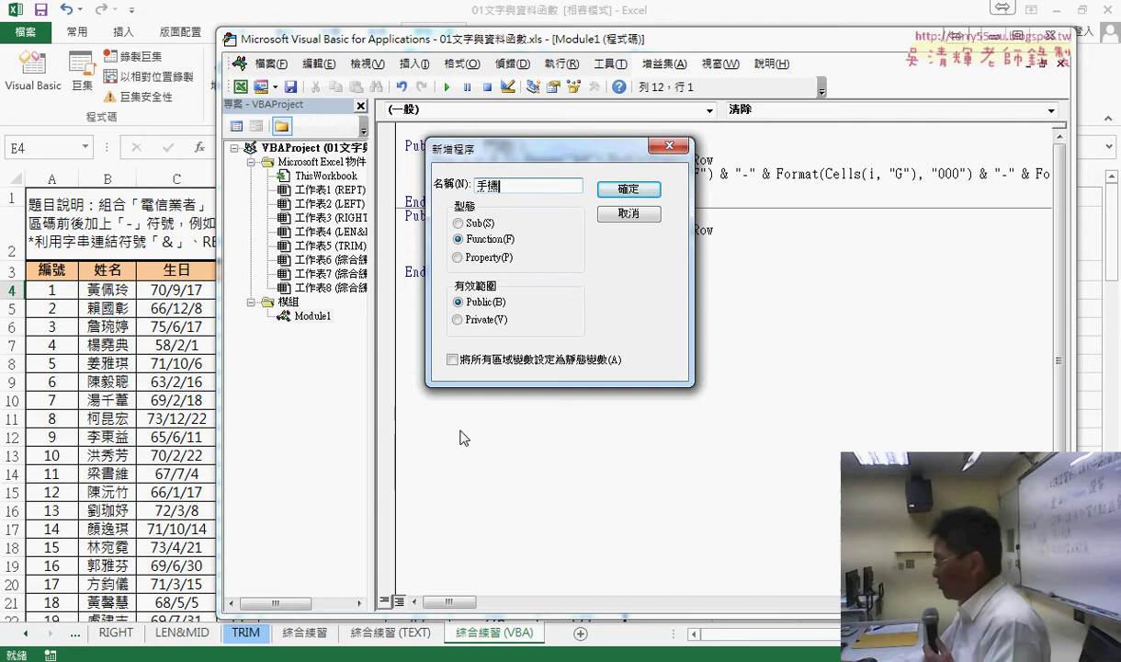
click(632, 191)
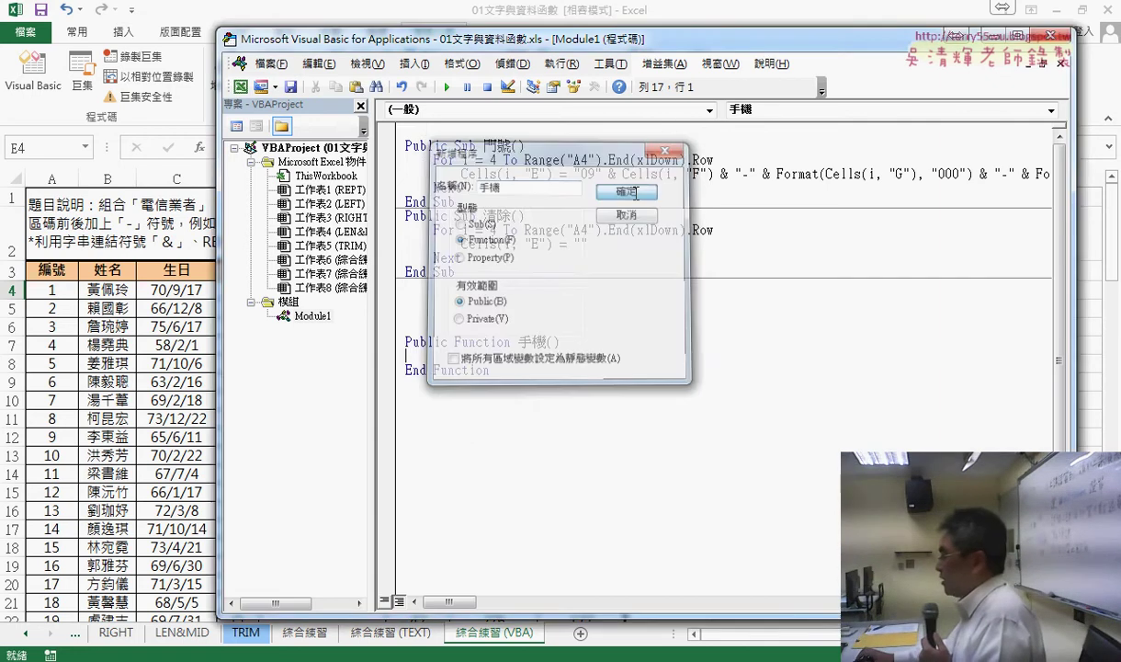
click(506, 288)
Remove blank lines above 手機, highlight its Public, name and End Function parts, then return to the worksheet
key(Delete)
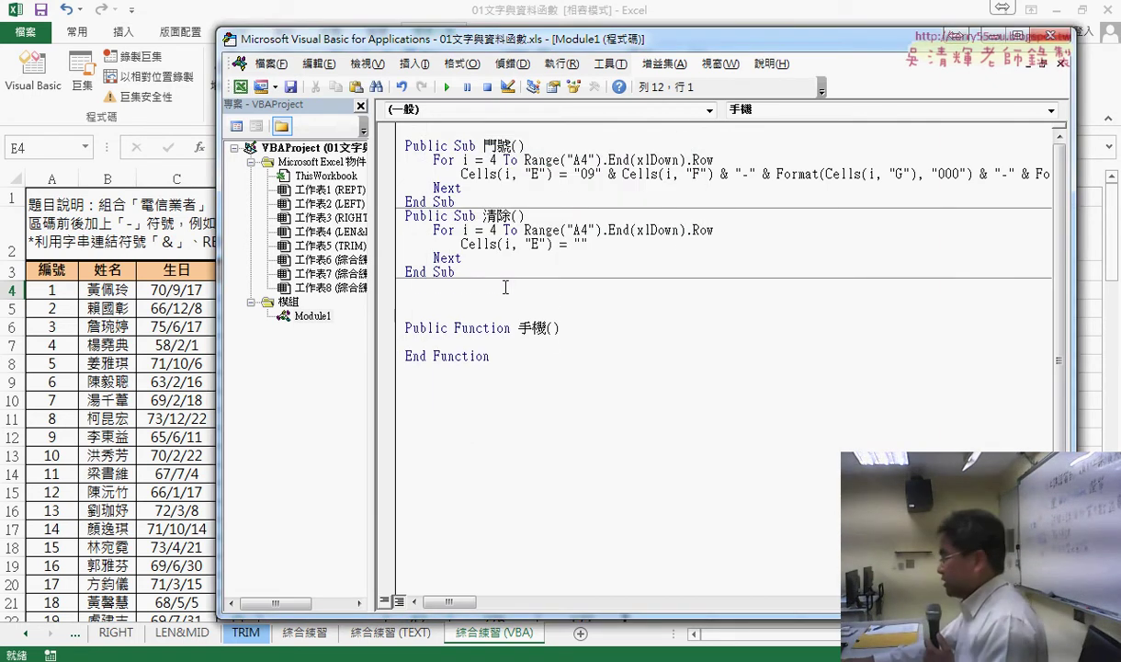
key(Delete)
key(Delete)
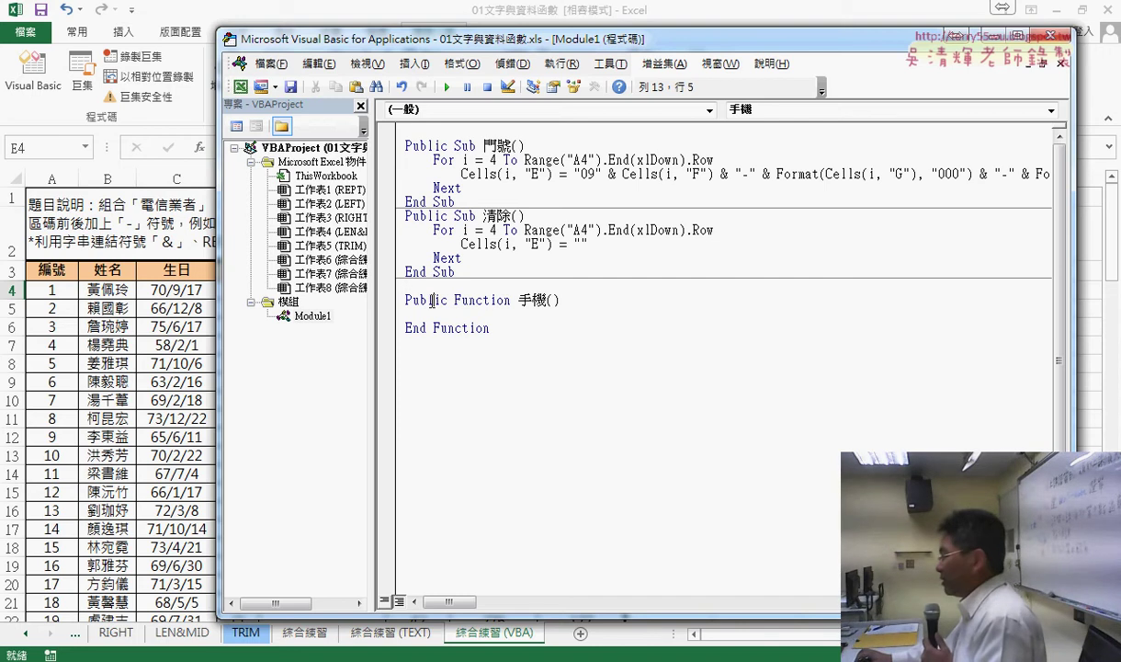
click(470, 301)
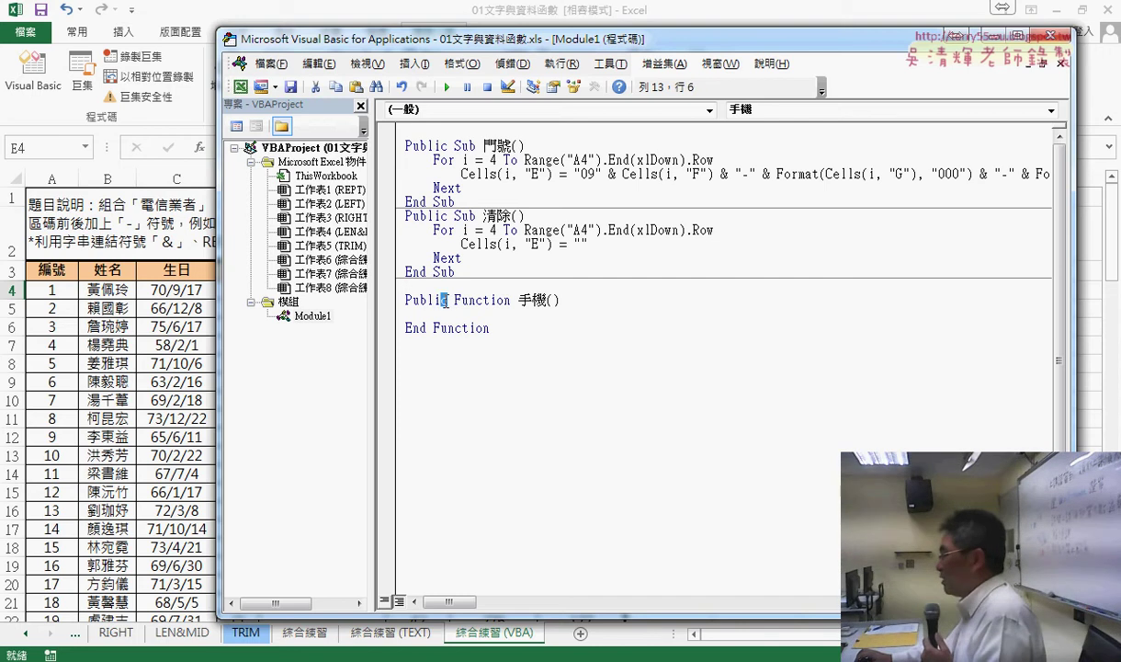
drag(448, 301, 408, 299)
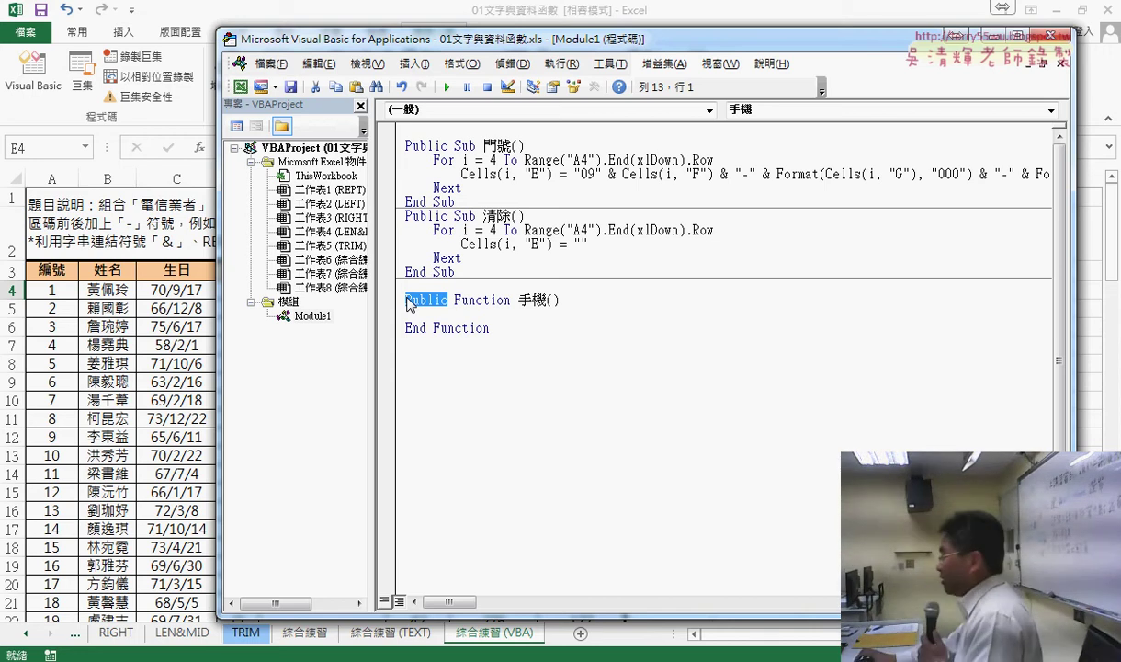
drag(493, 328, 384, 335)
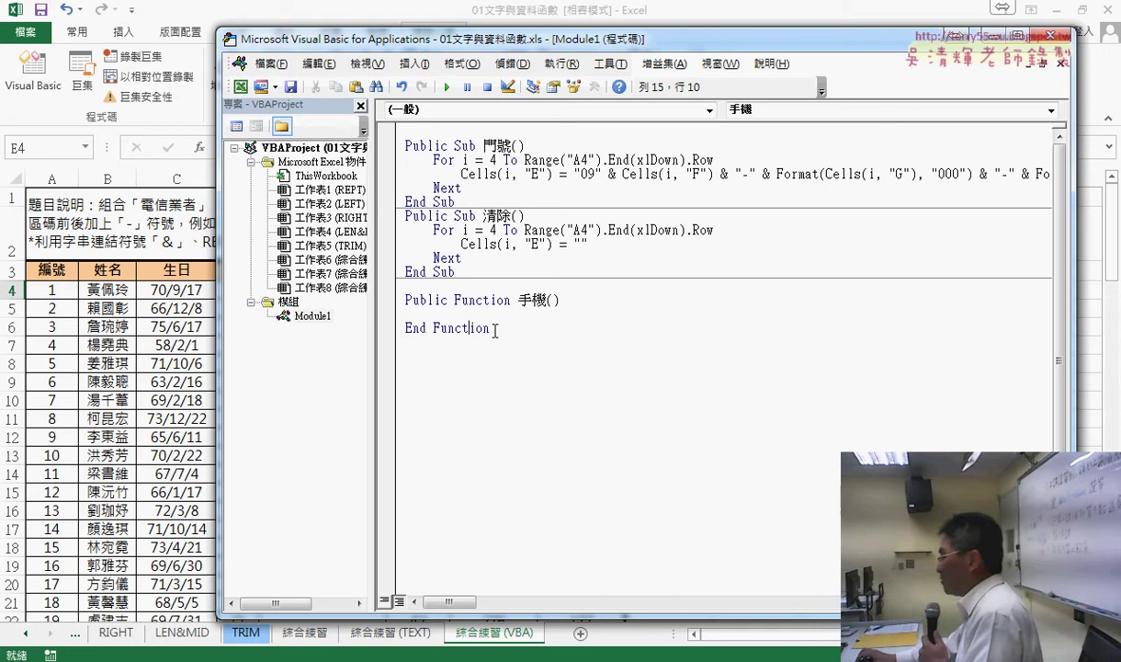
drag(517, 299, 557, 300)
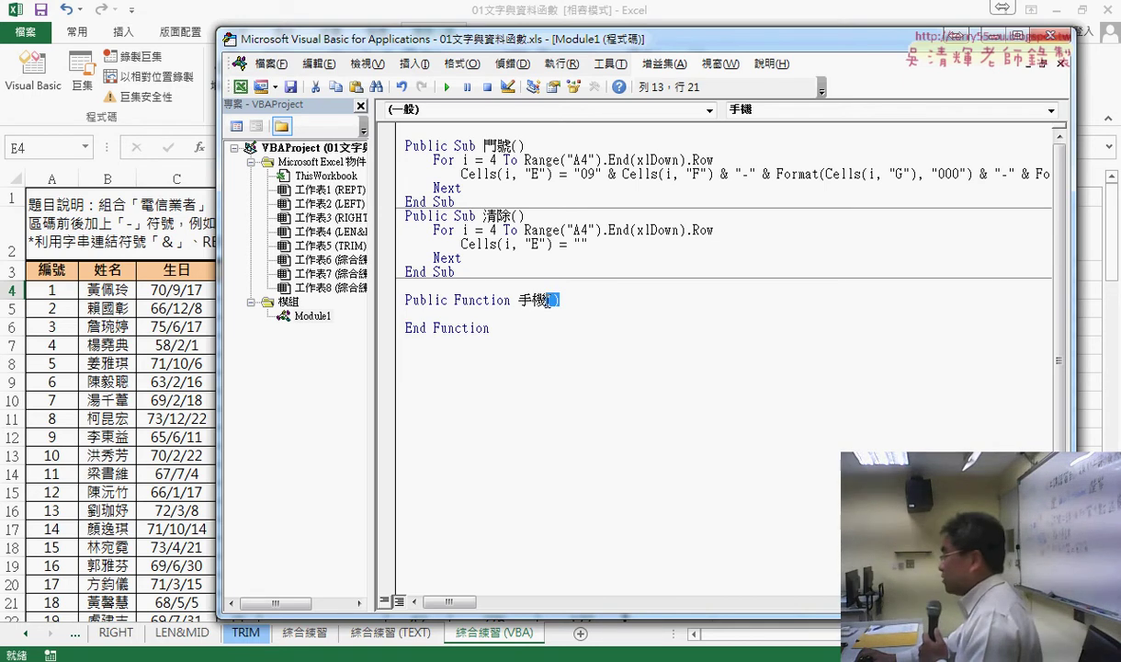
drag(511, 146, 525, 146)
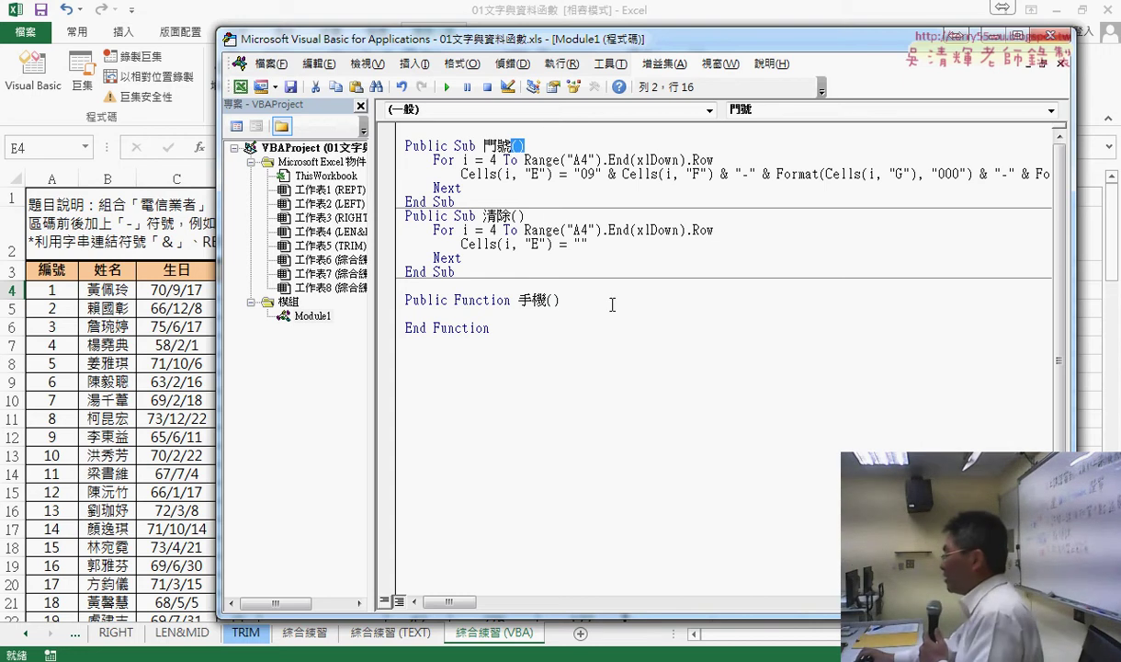
click(566, 301)
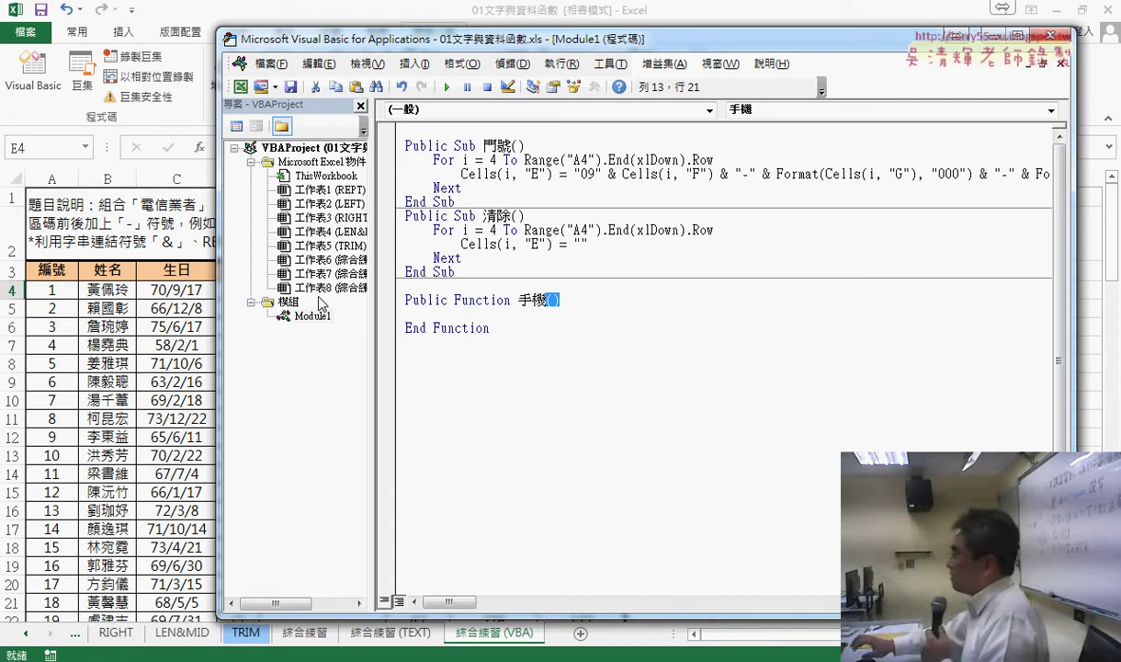
click(213, 267)
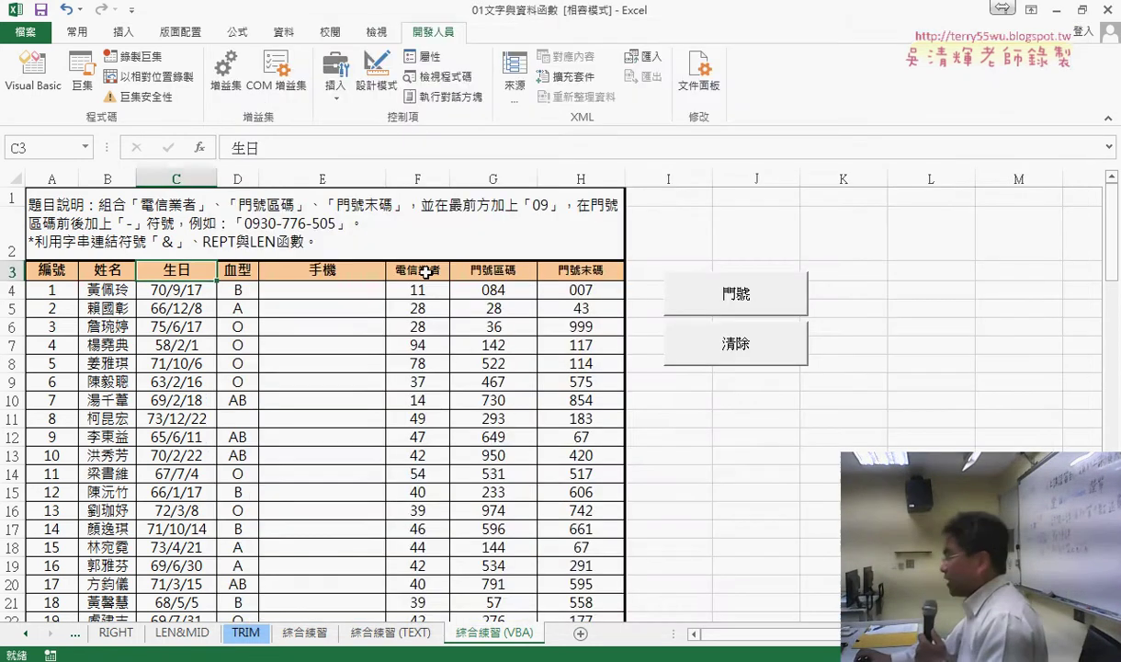
Copy the header cells F3:H3 and paste them into 手機's parentheses
drag(419, 270, 606, 270)
key(ctrl+c)
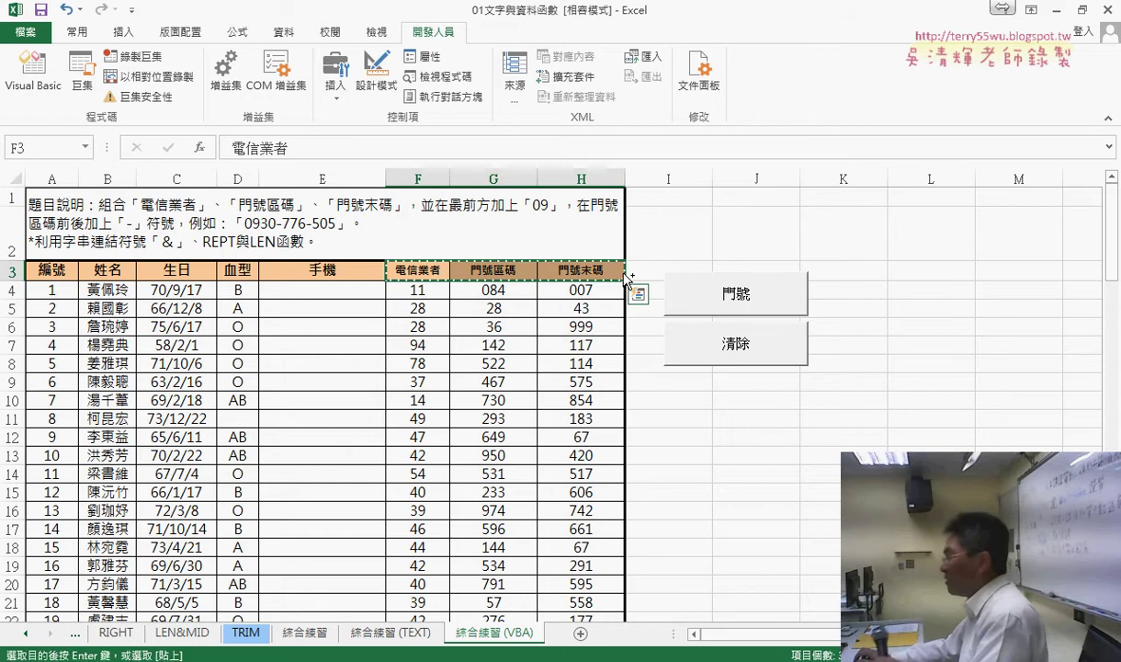
click(58, 85)
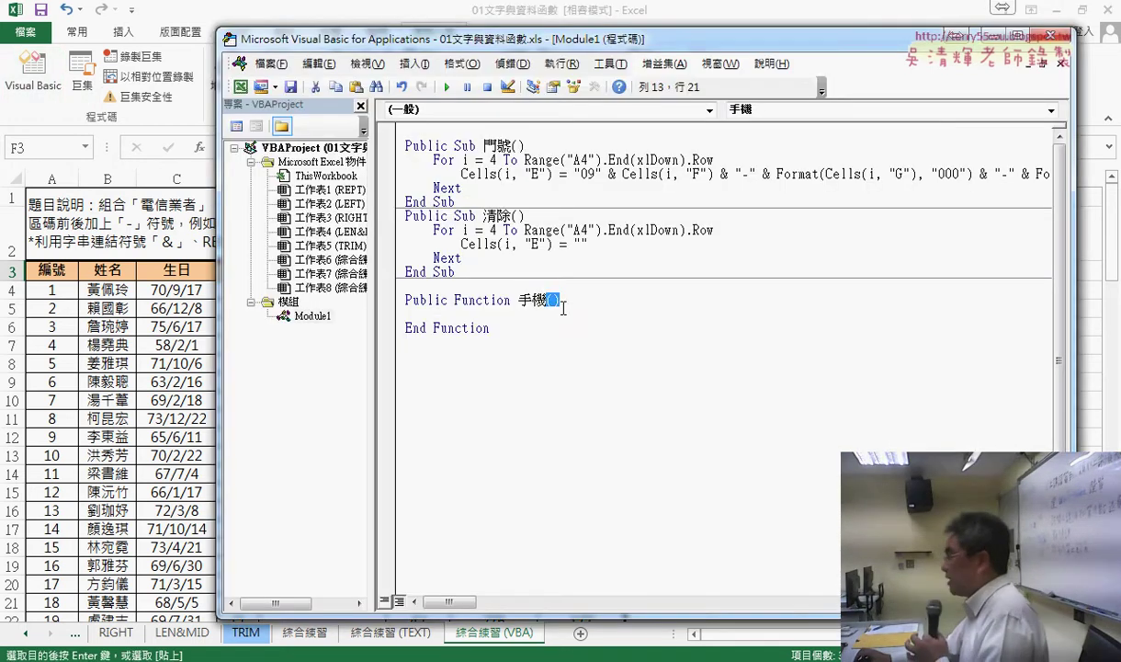
key(Down)
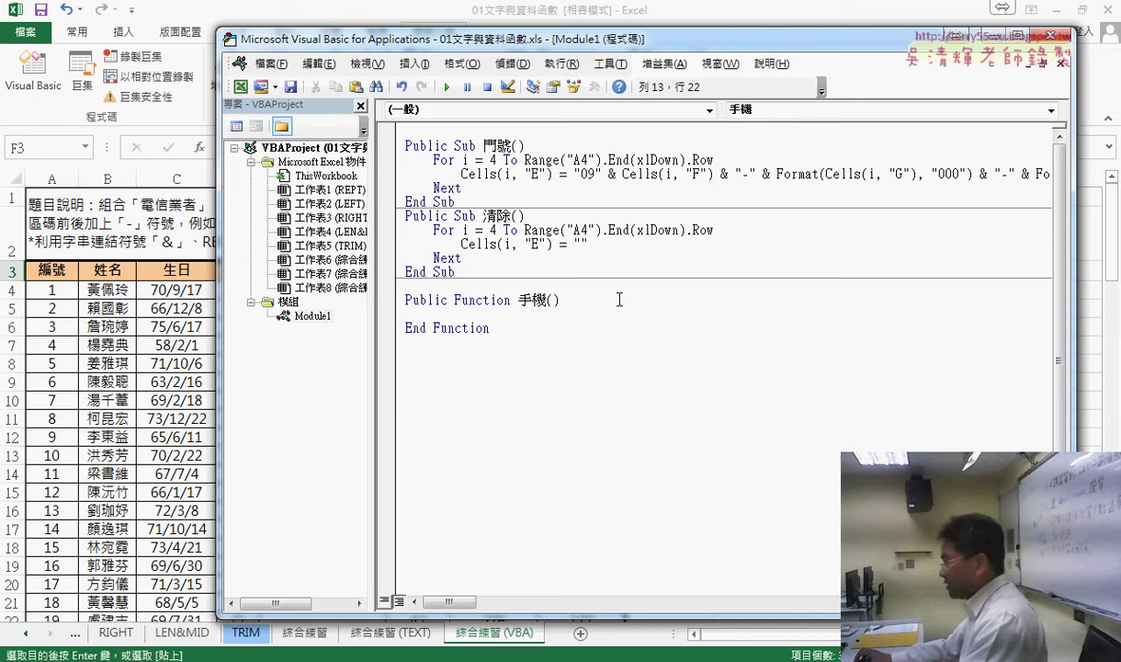
key(ctrl+v)
key(BackSpace)
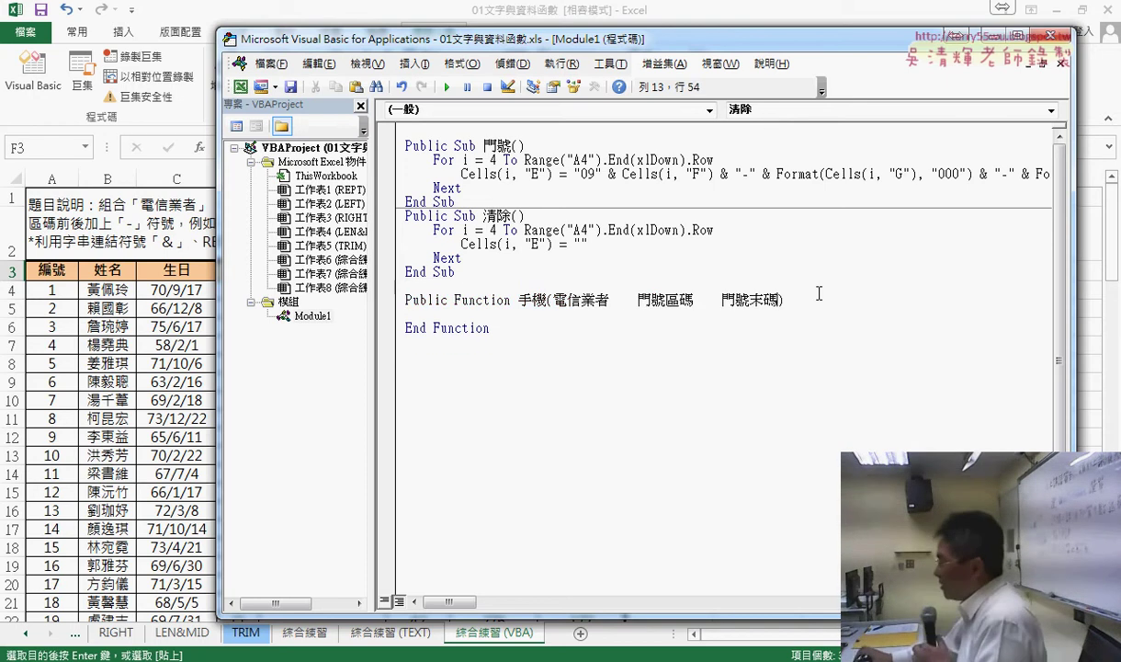
Replace the gaps and 門號 between the pasted headers with commas, giving (電信業者,區碼,末碼)
click(580, 298)
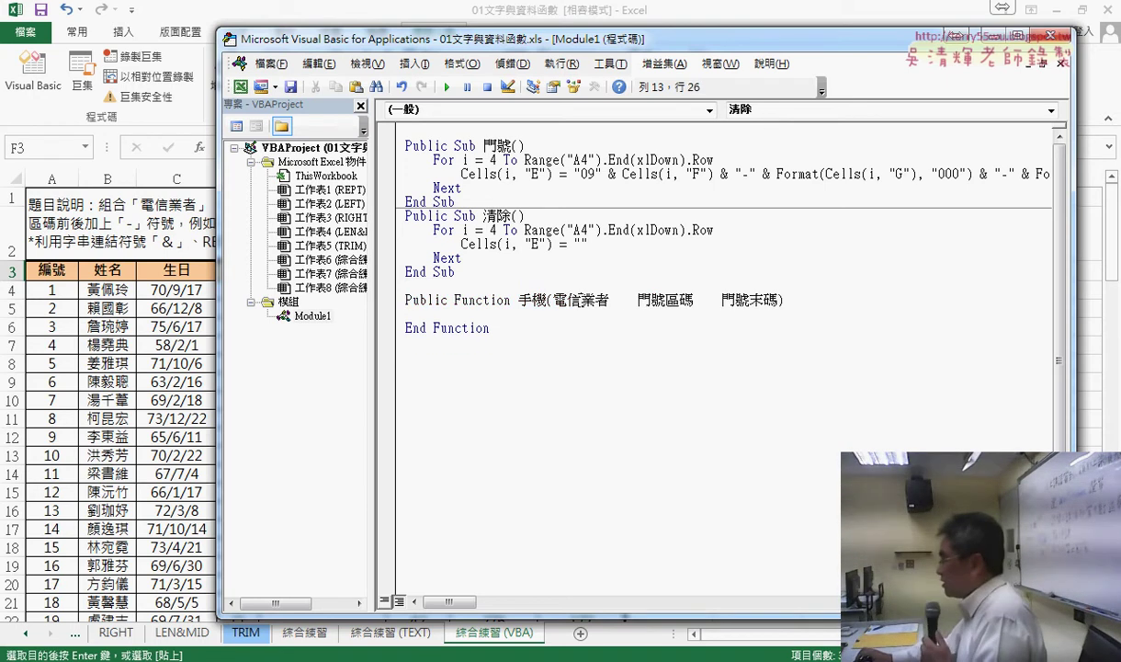
double_click(619, 299)
key(shift+Right)
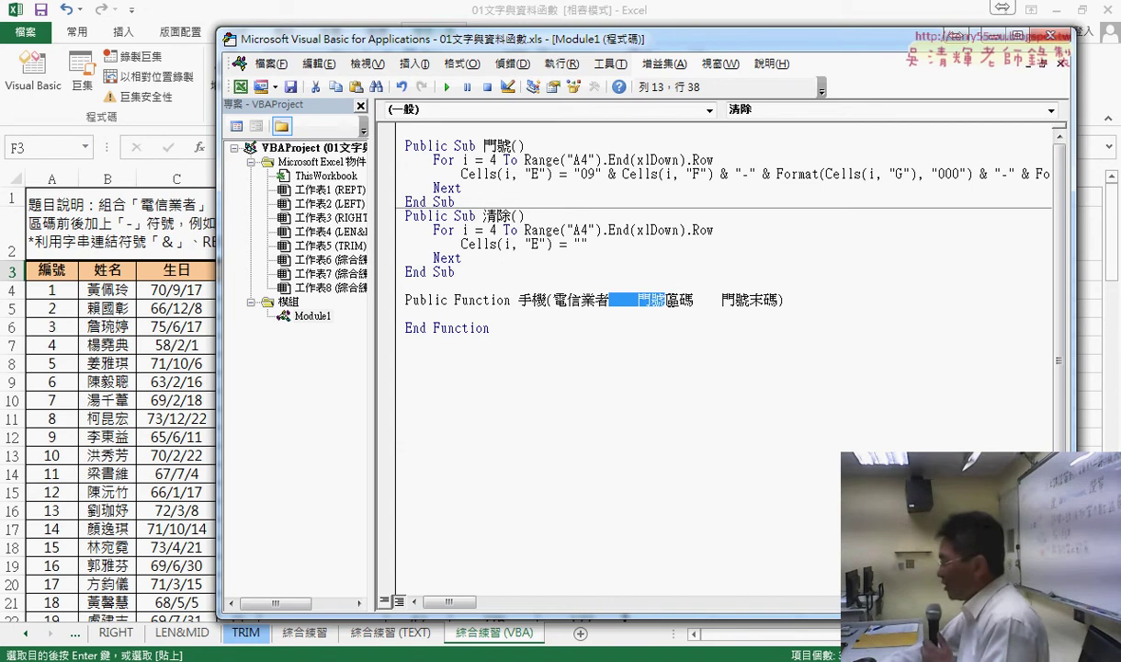
text(,)
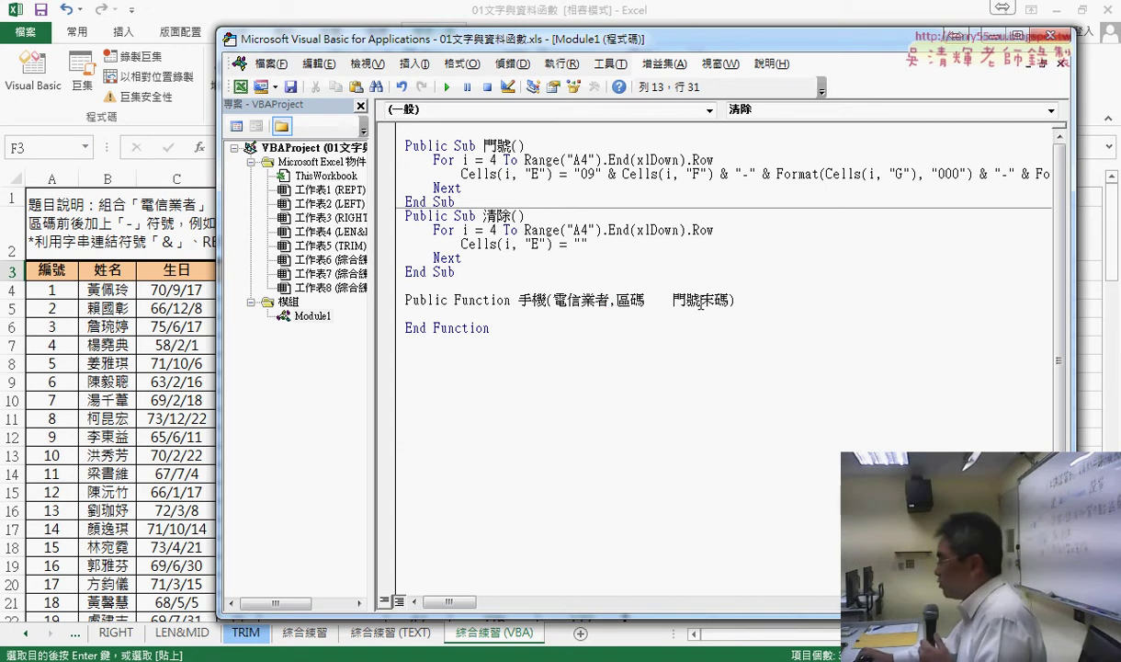
drag(700, 304, 648, 303)
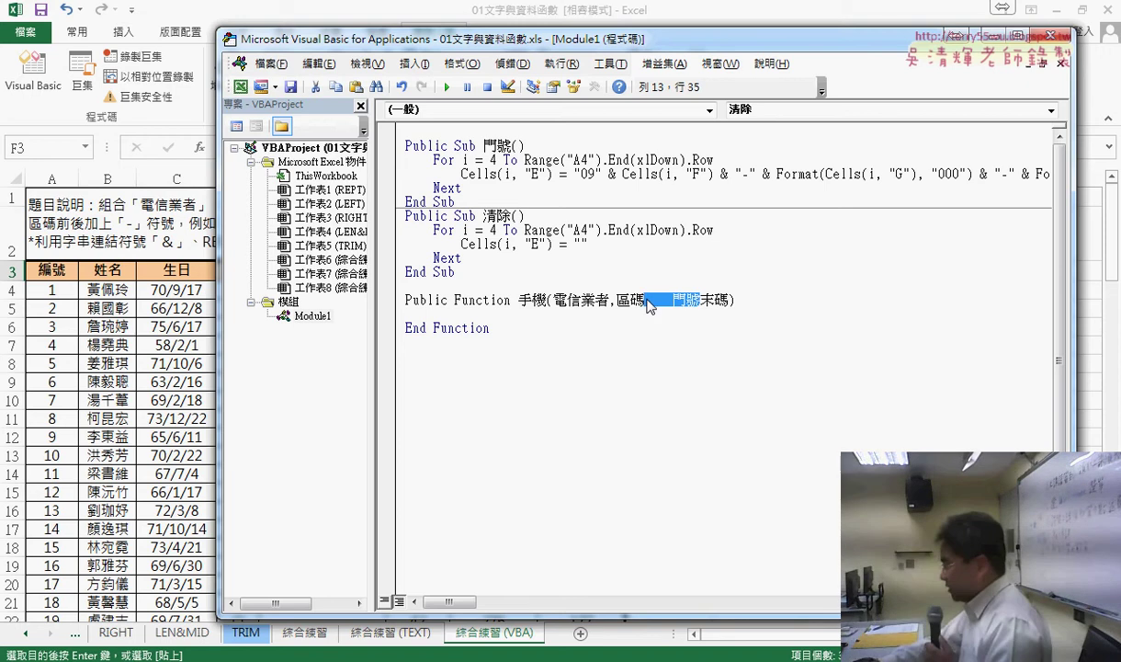
text(,)
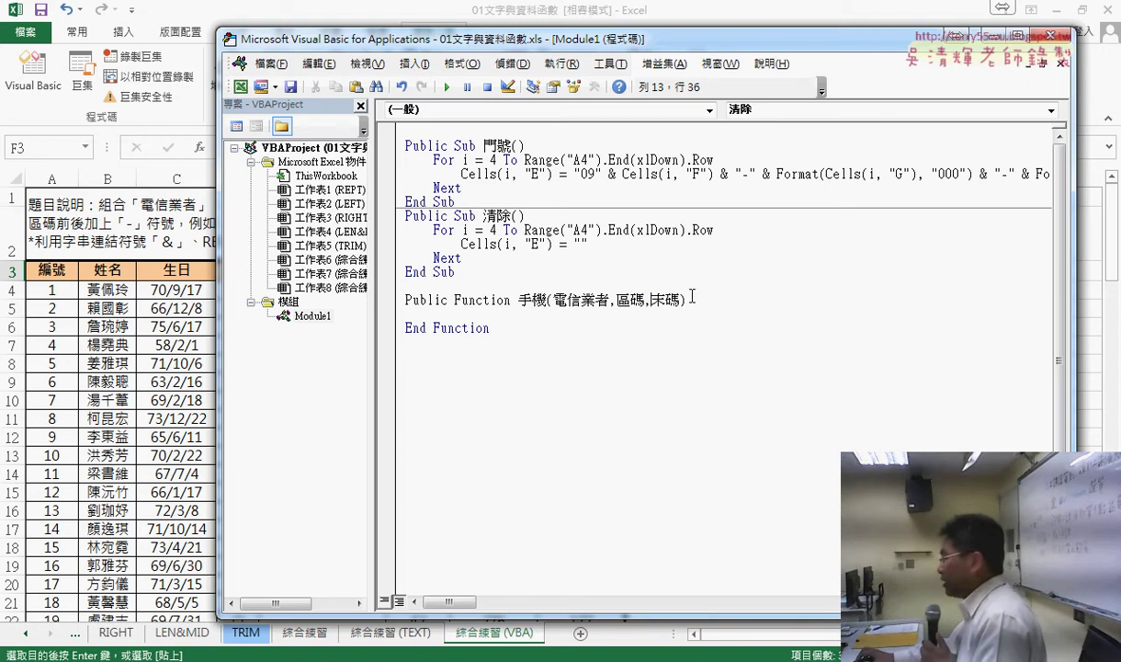
click(683, 299)
text(末)
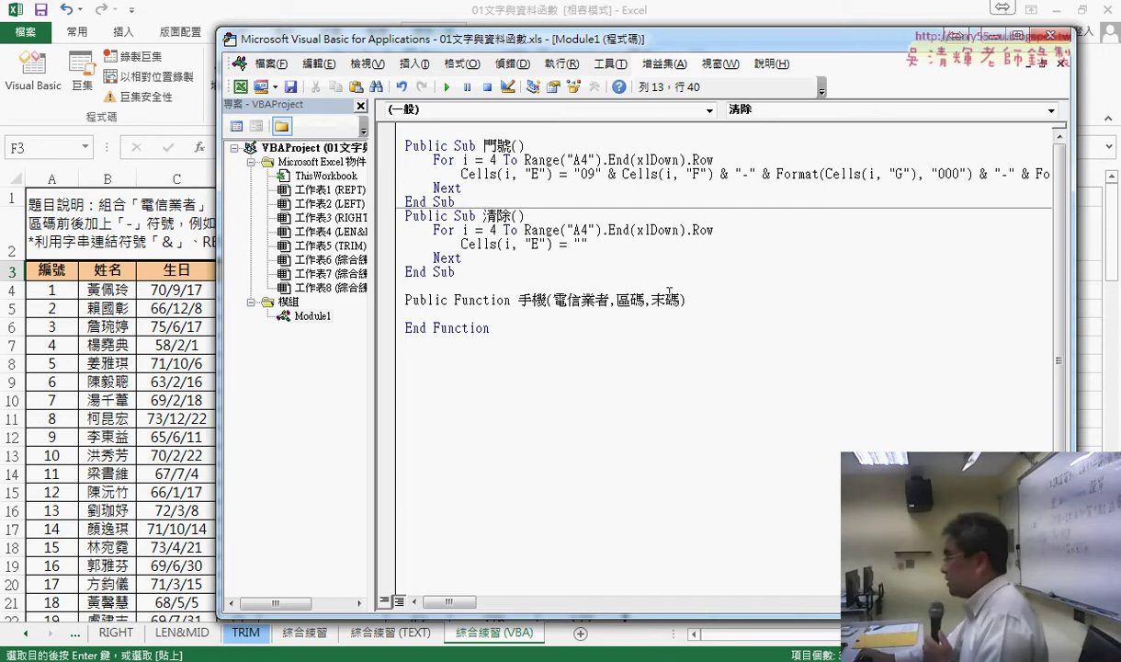
Open a body line under the header, paste the name 手機 into it, and shorten the code window
click(608, 296)
click(663, 302)
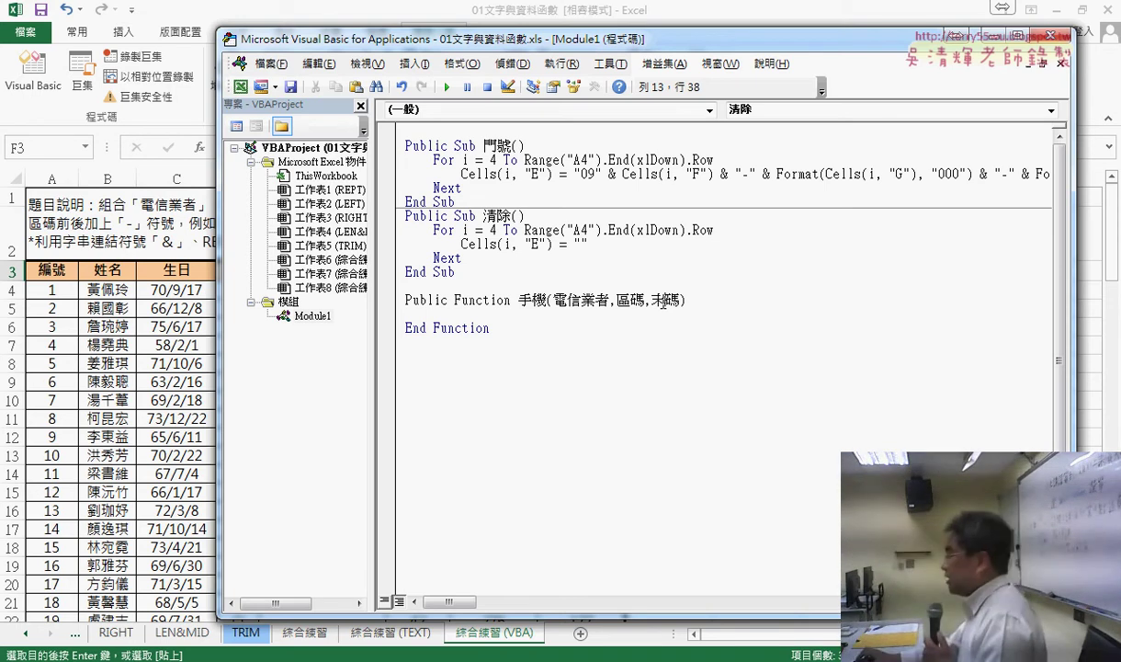
click(711, 301)
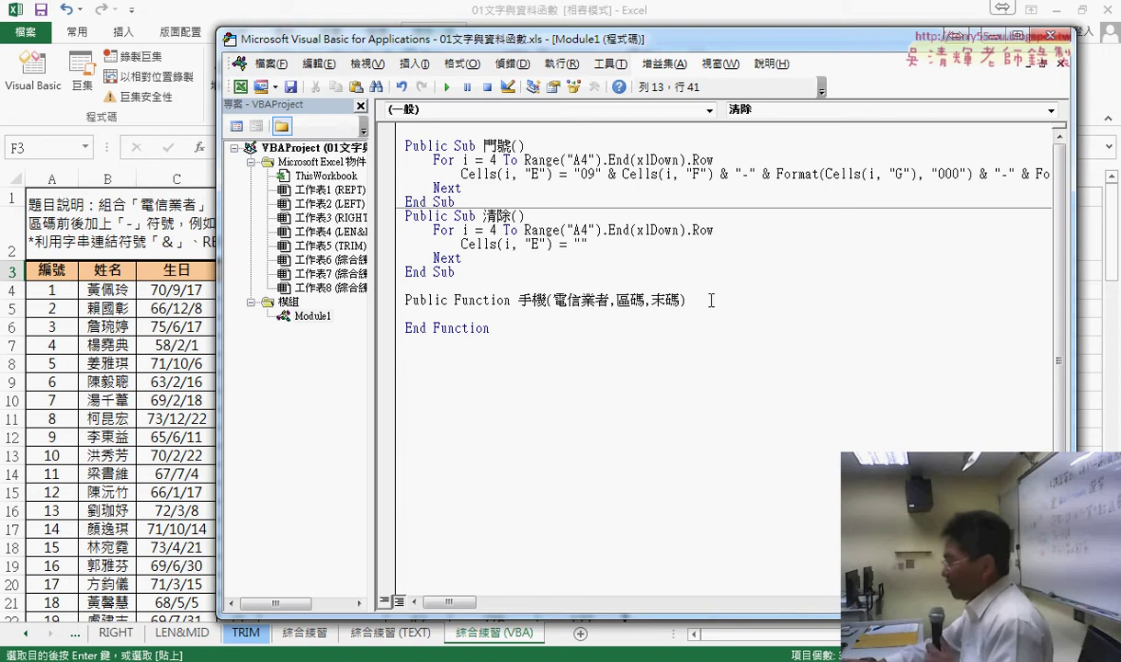
key(Down)
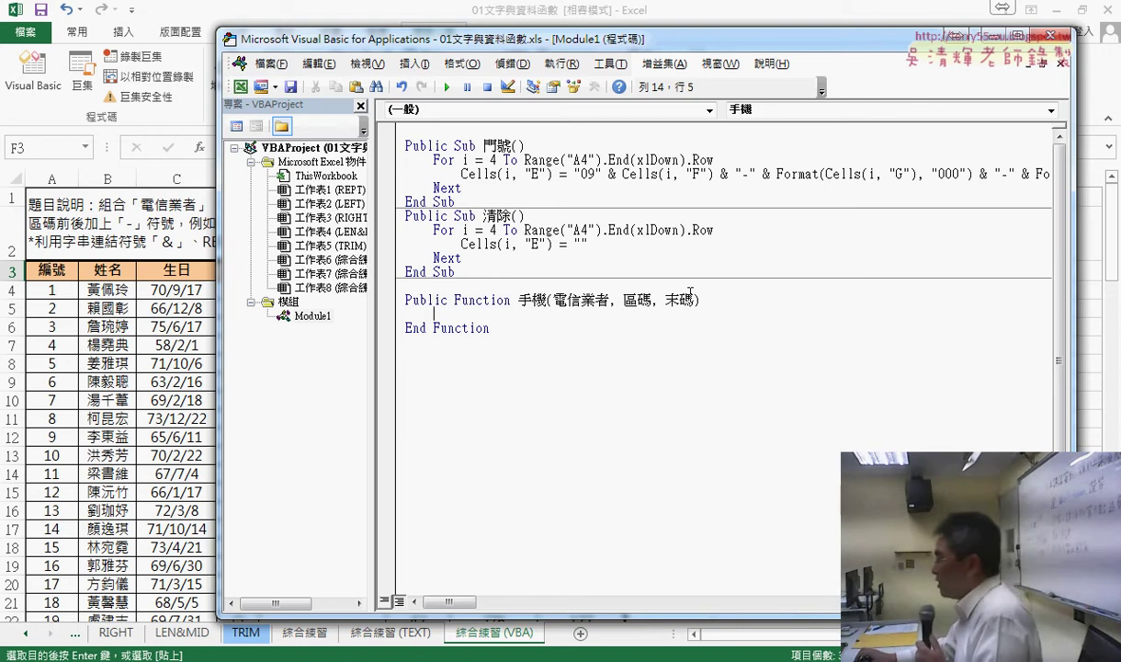
double_click(526, 301)
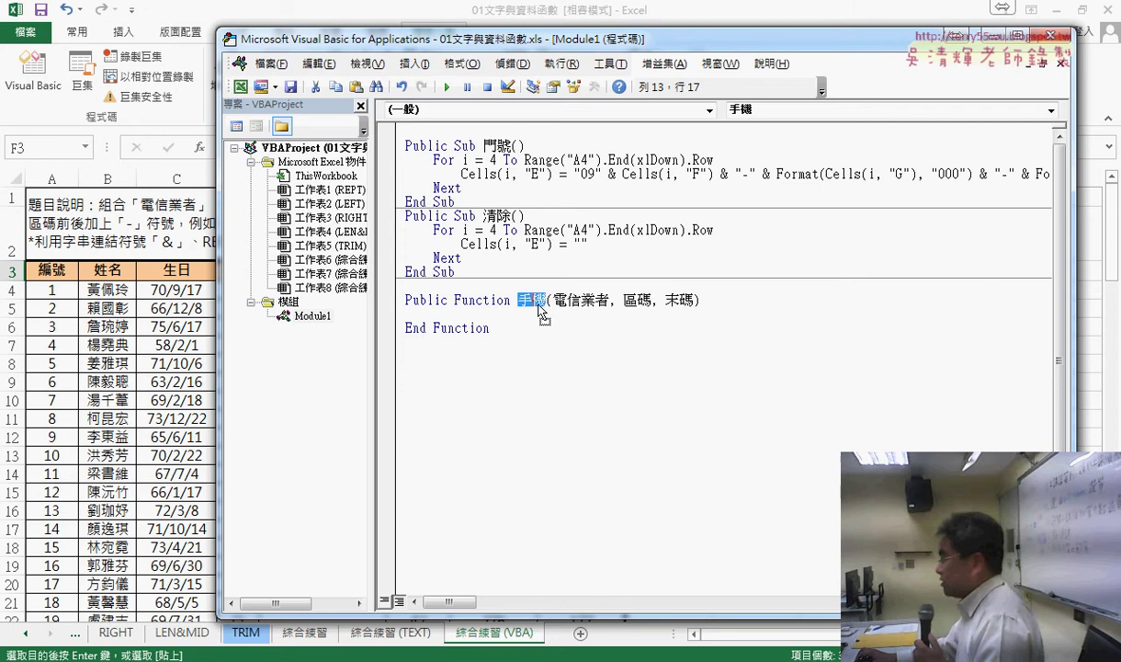
key(ctrl+c)
click(509, 317)
key(ctrl+v)
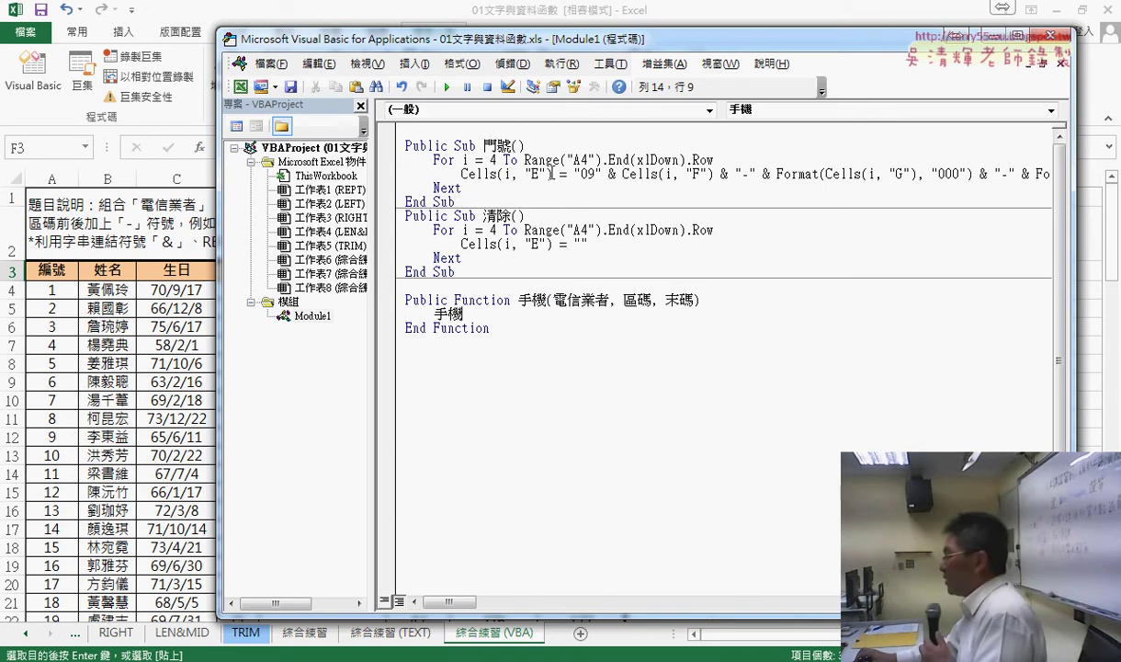
mouse_move(589, 28)
mouse_down()
mouse_move(590, 39)
mouse_move(773, 94)
mouse_up()
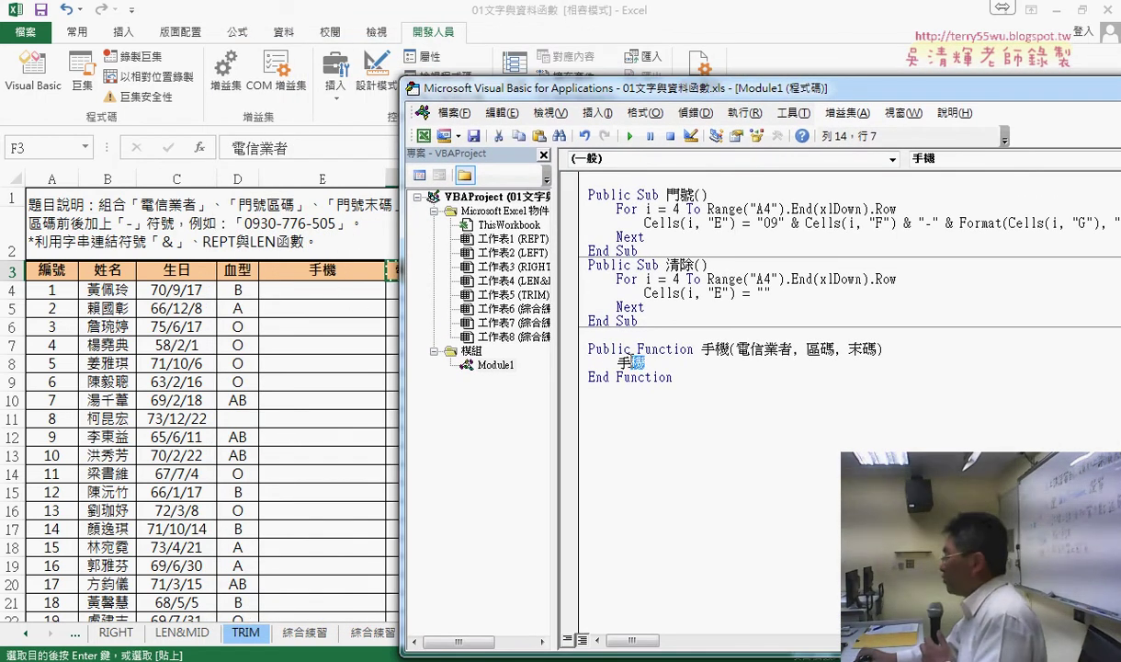
Write 手機="09" & on the body line and append 電信業者 copied from the header
double_click(631, 362)
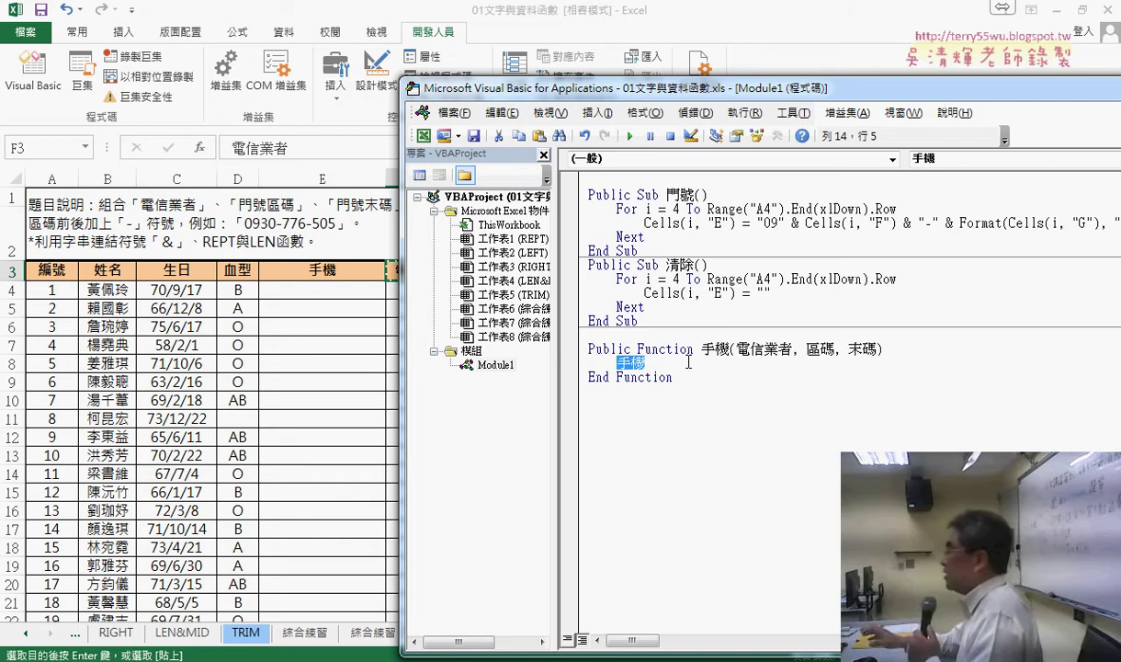
click(711, 367)
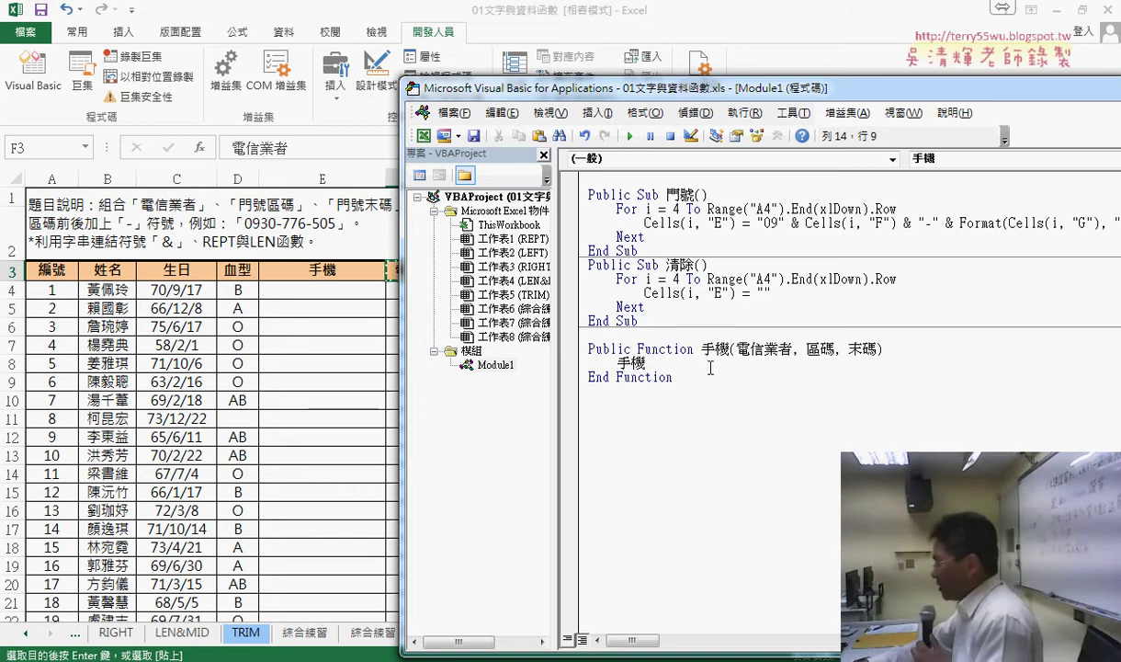
text(=手機)
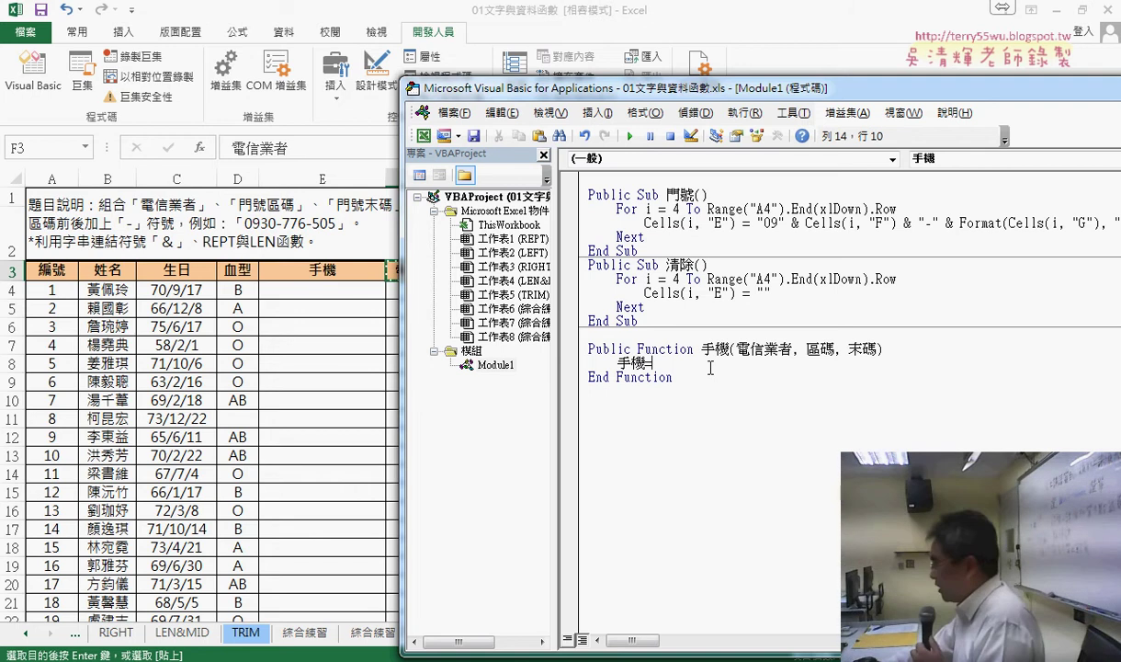
text(="09" )
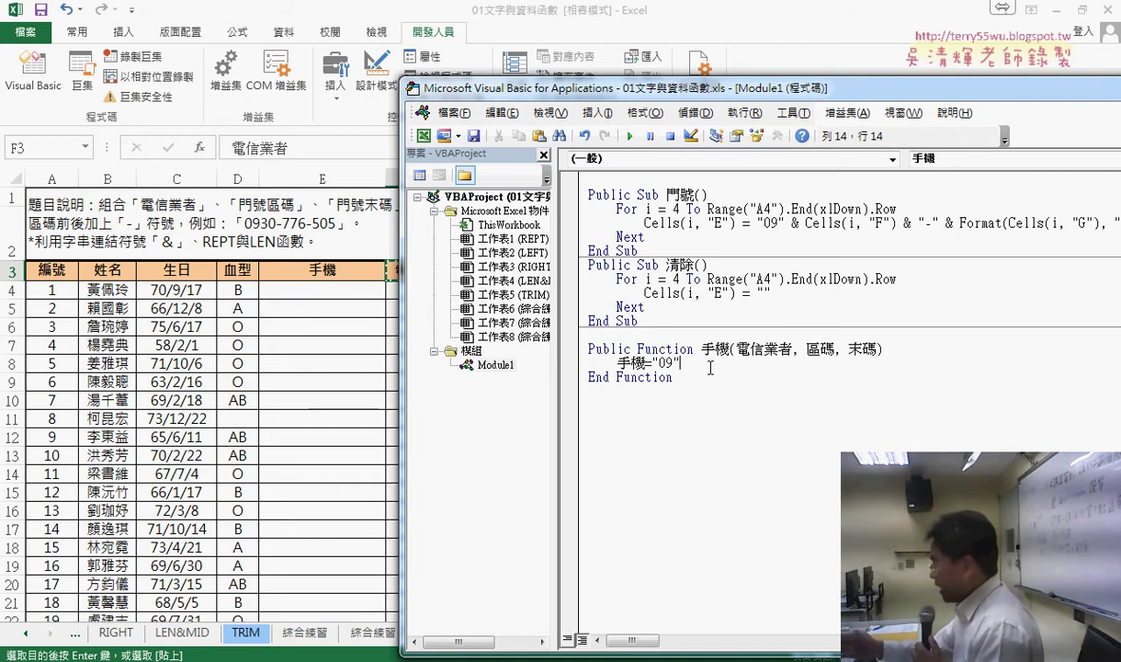
text(&)
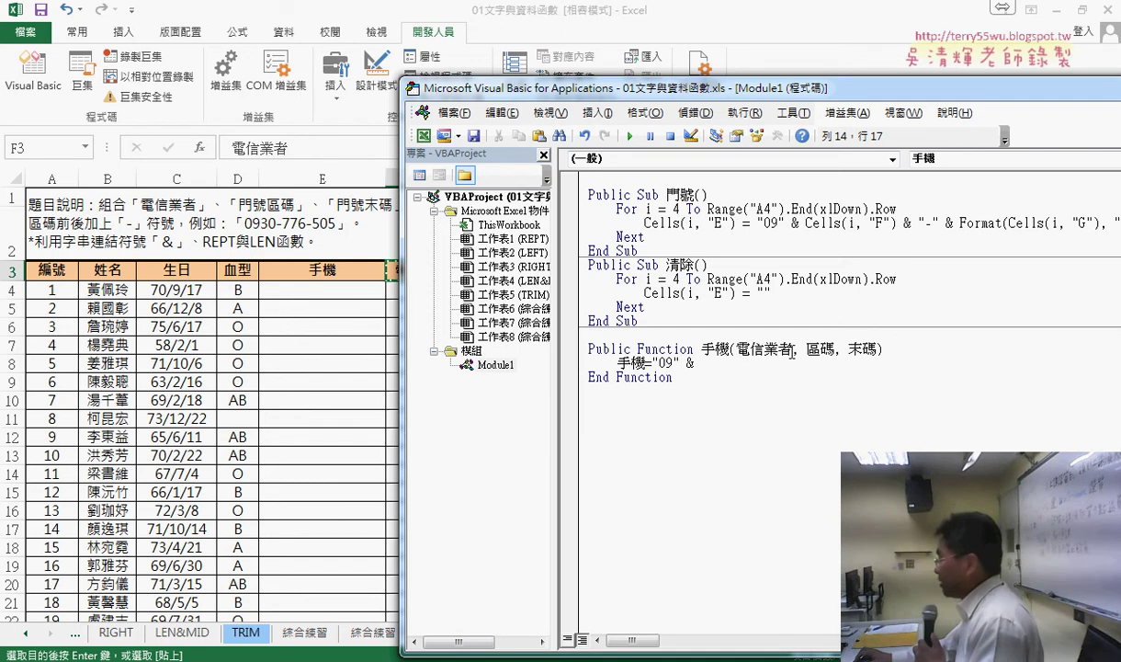
click(747, 348)
key(Return)
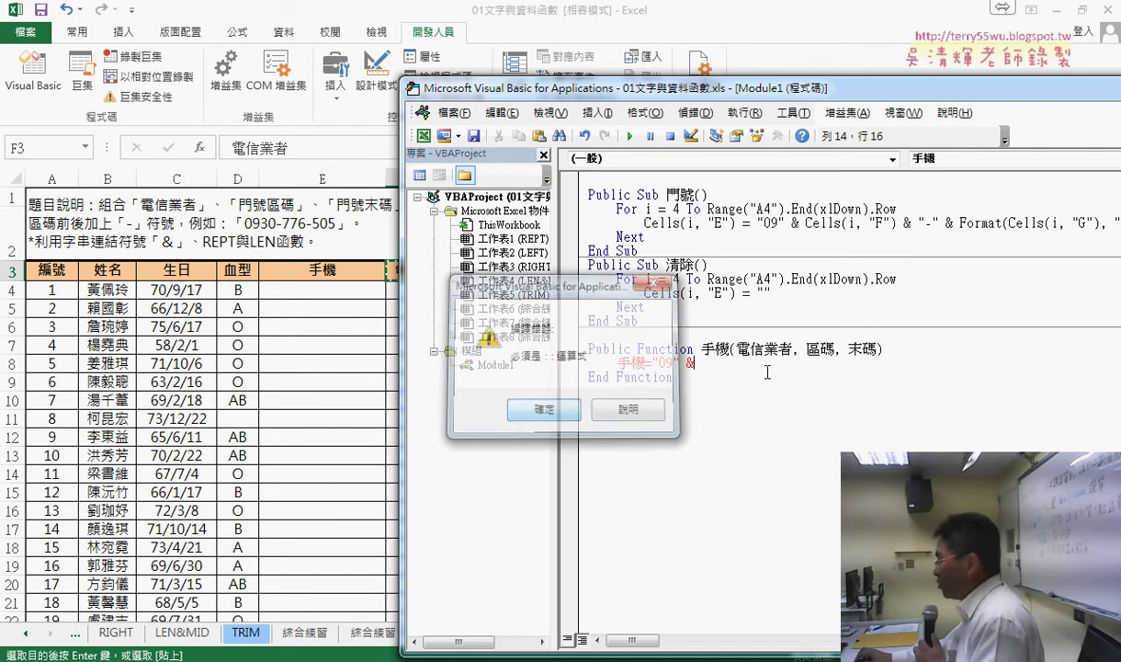
drag(735, 350, 793, 349)
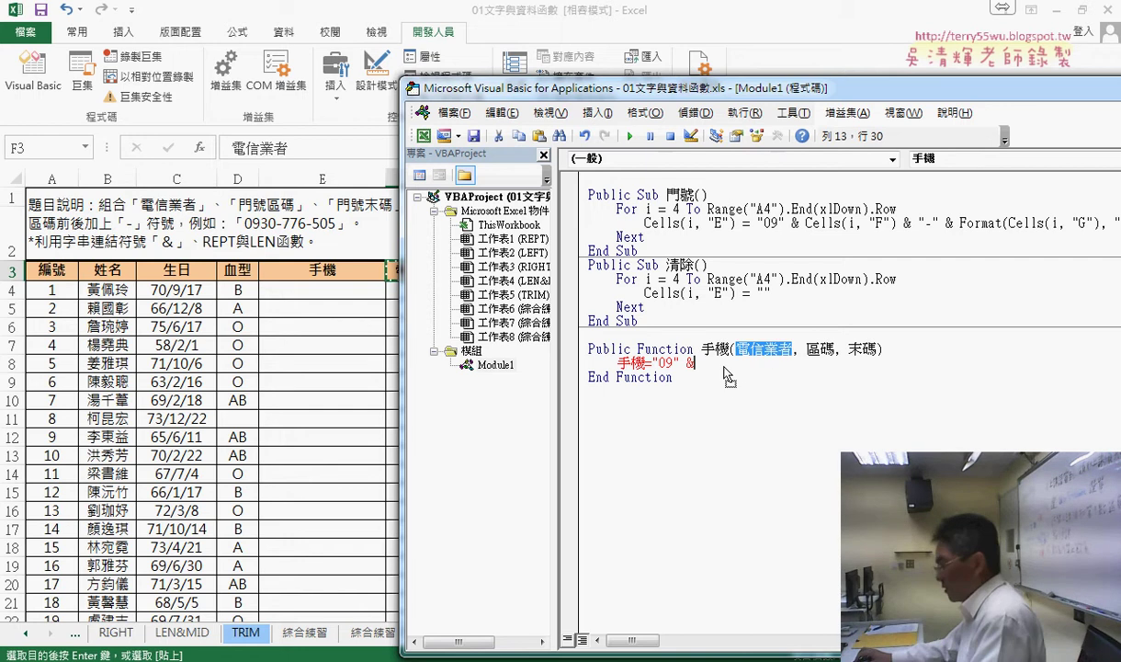
drag(726, 373, 724, 366)
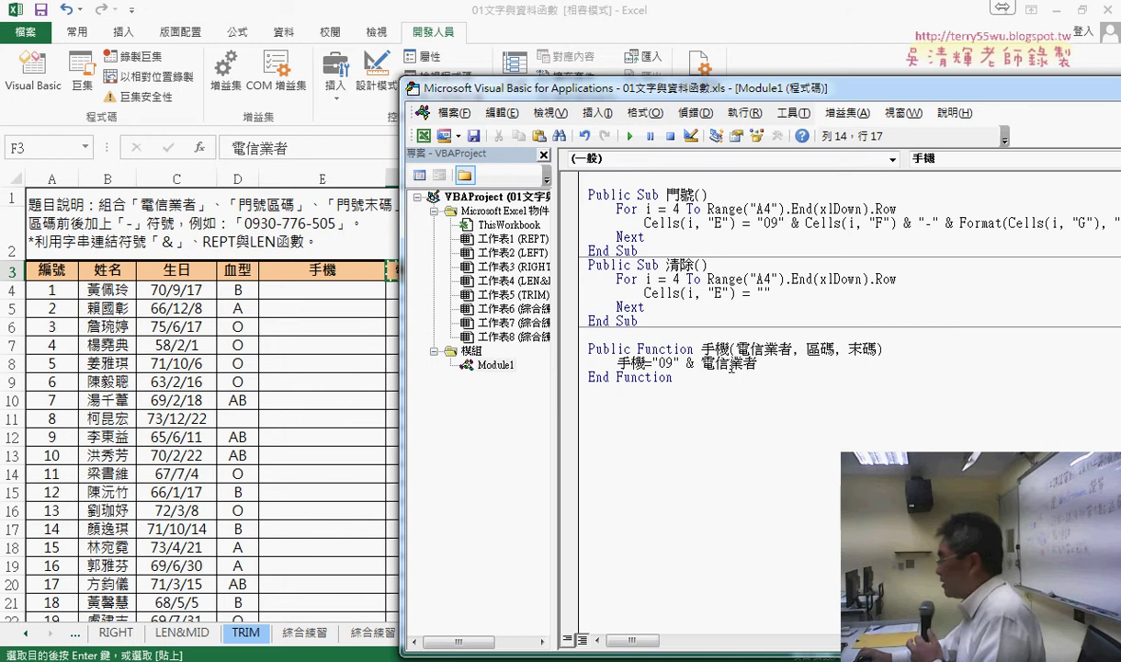
click(767, 364)
text(& "-)
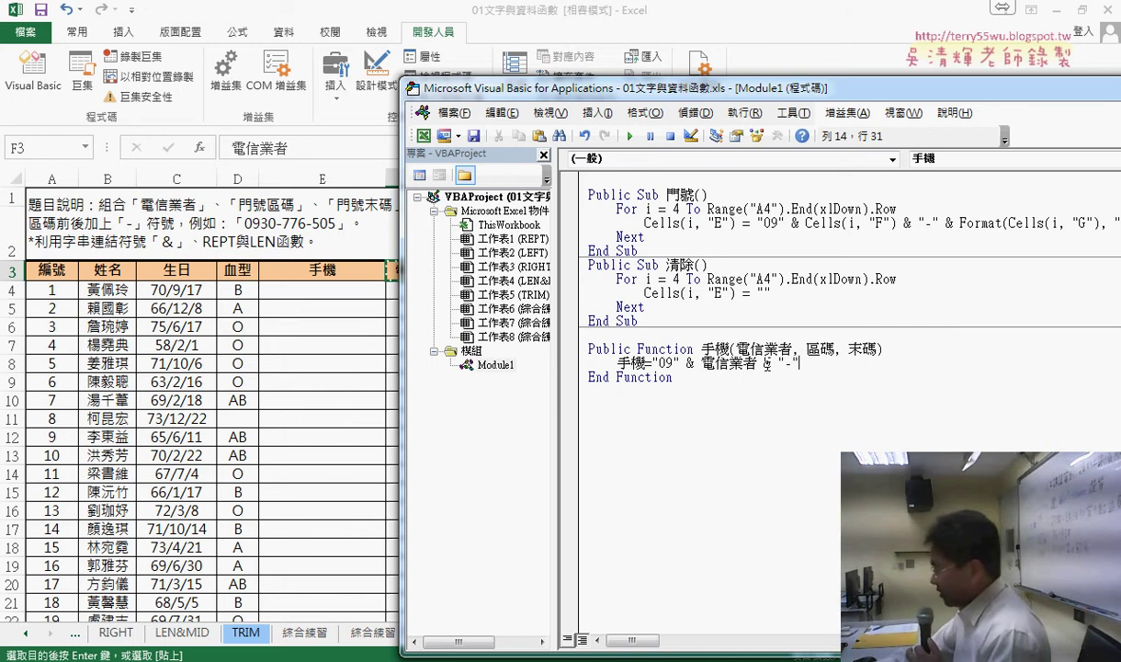
text(& f)
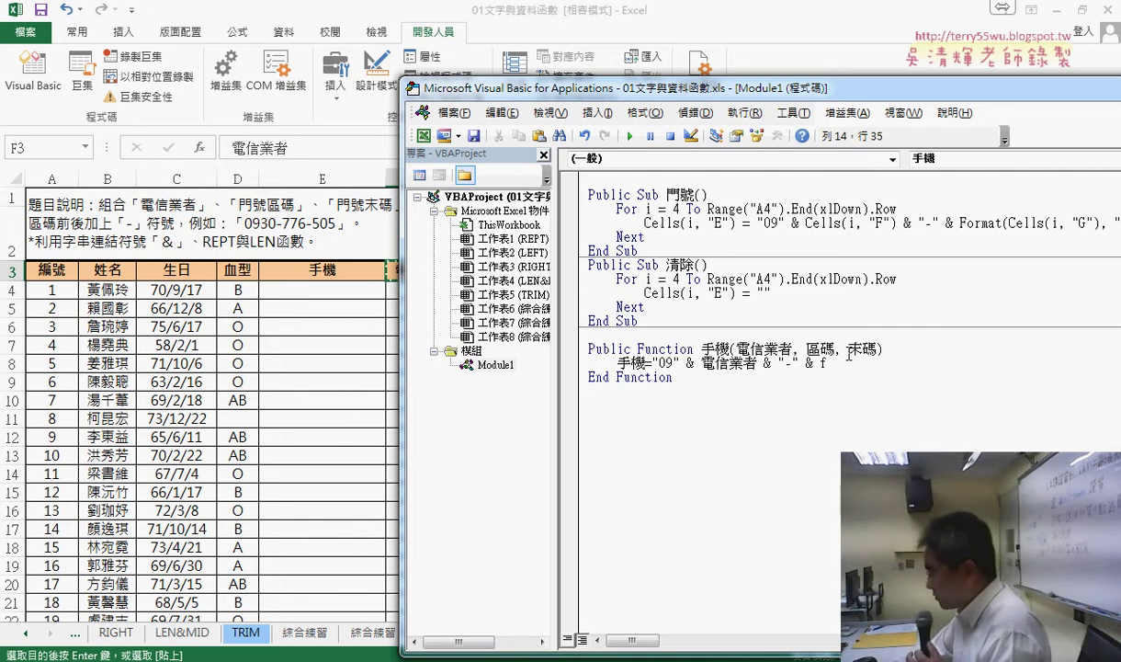
Extend the line with & "-" & format(區碼,"000"), copying 區碼 from the header
text(orm)
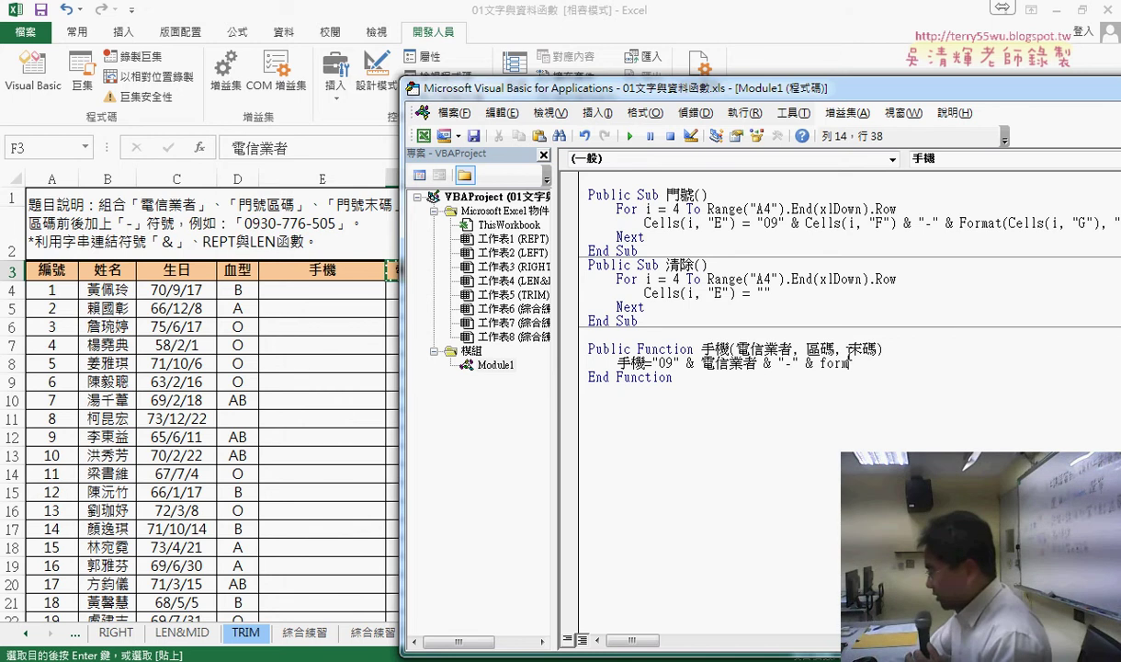
text(at()
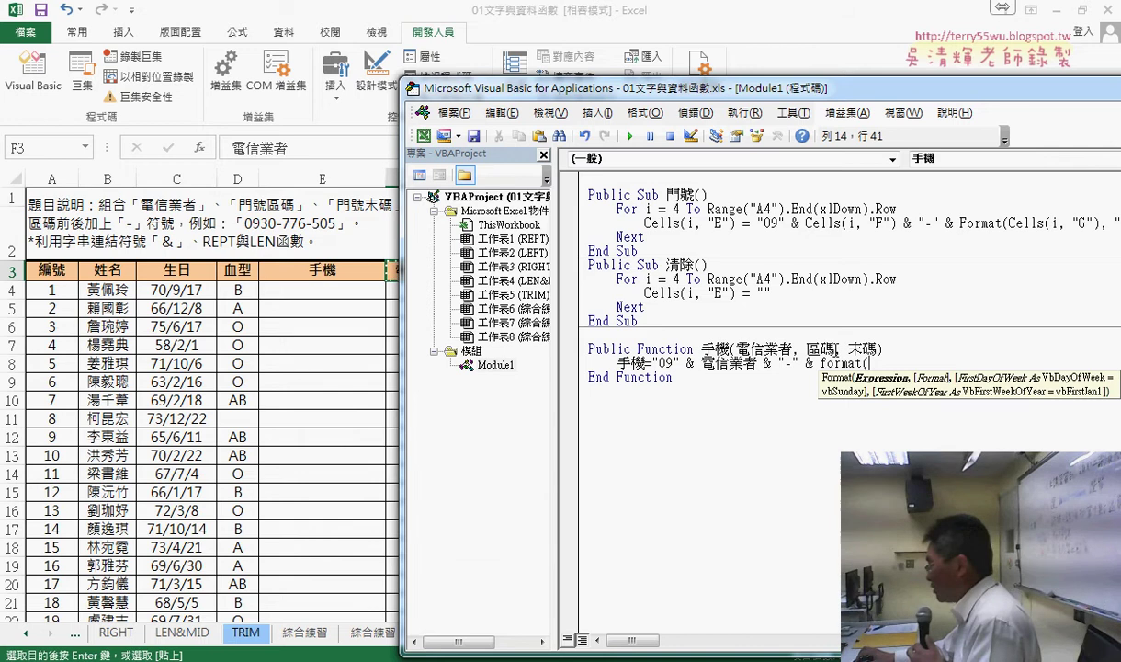
click(829, 346)
click(591, 409)
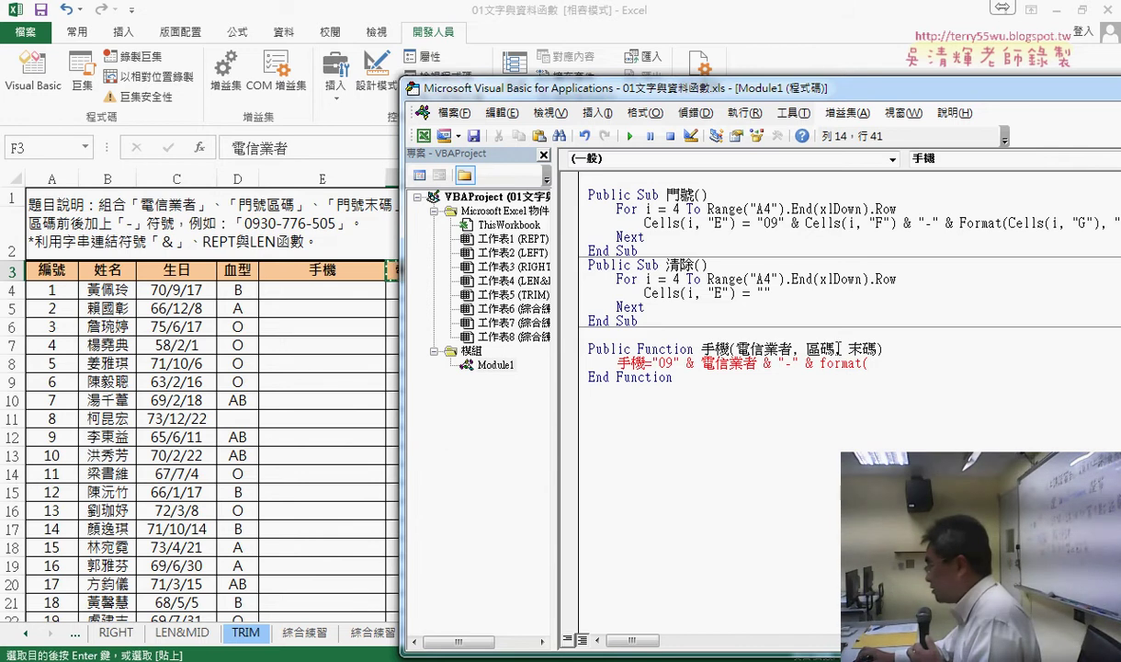
double_click(833, 348)
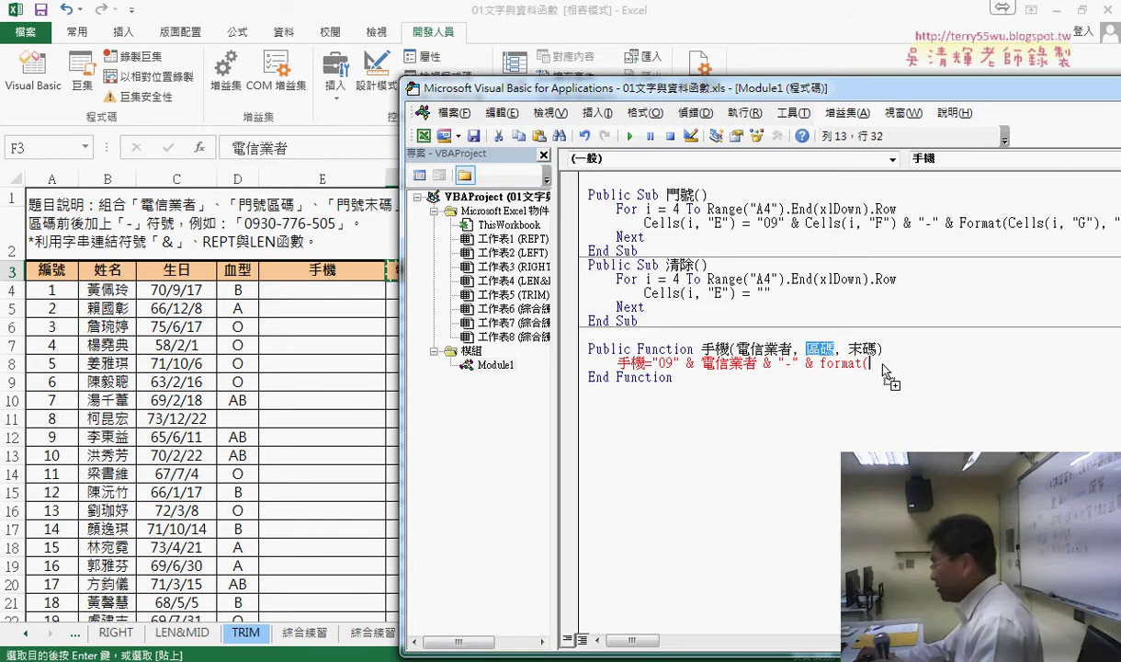
drag(883, 365, 880, 365)
text(,")
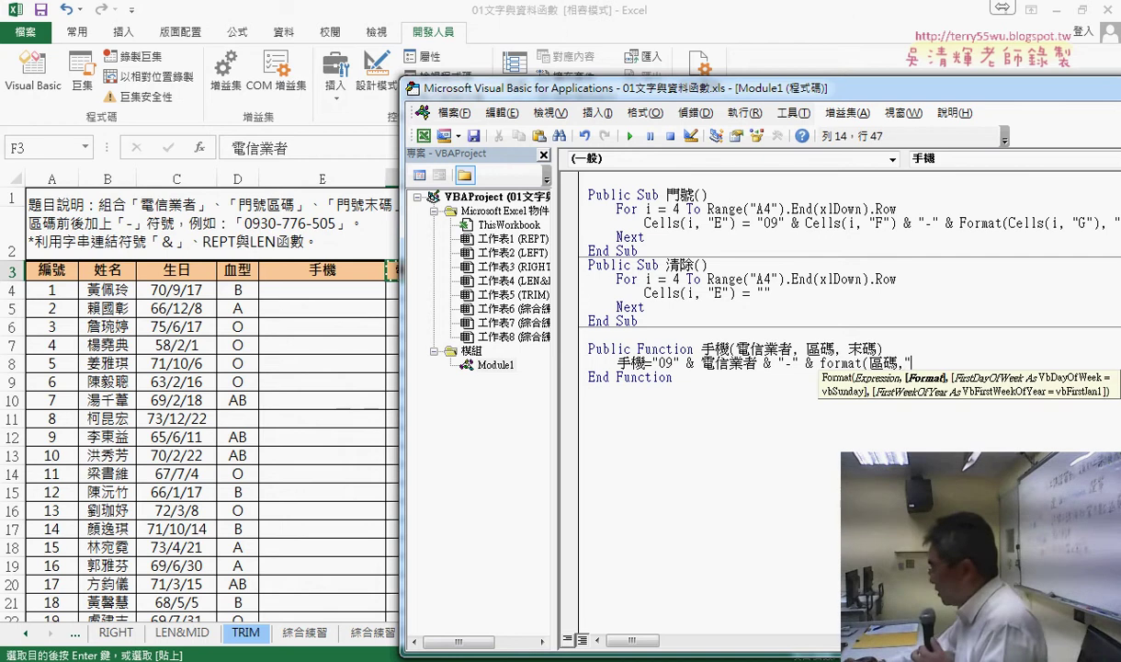
text(000)
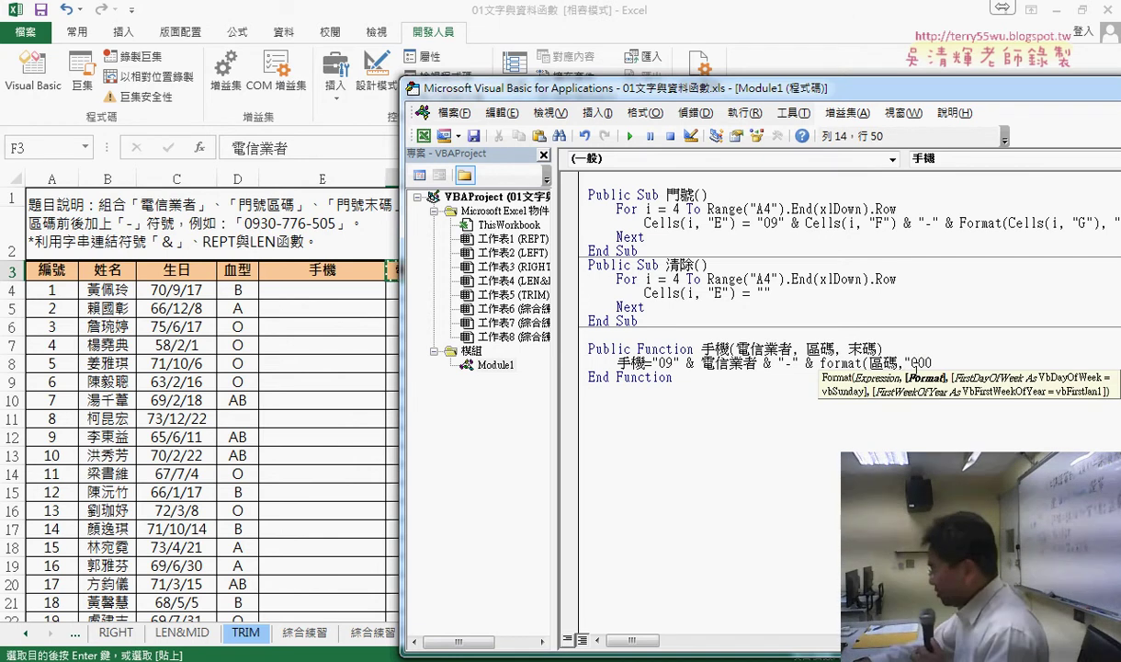
text("))
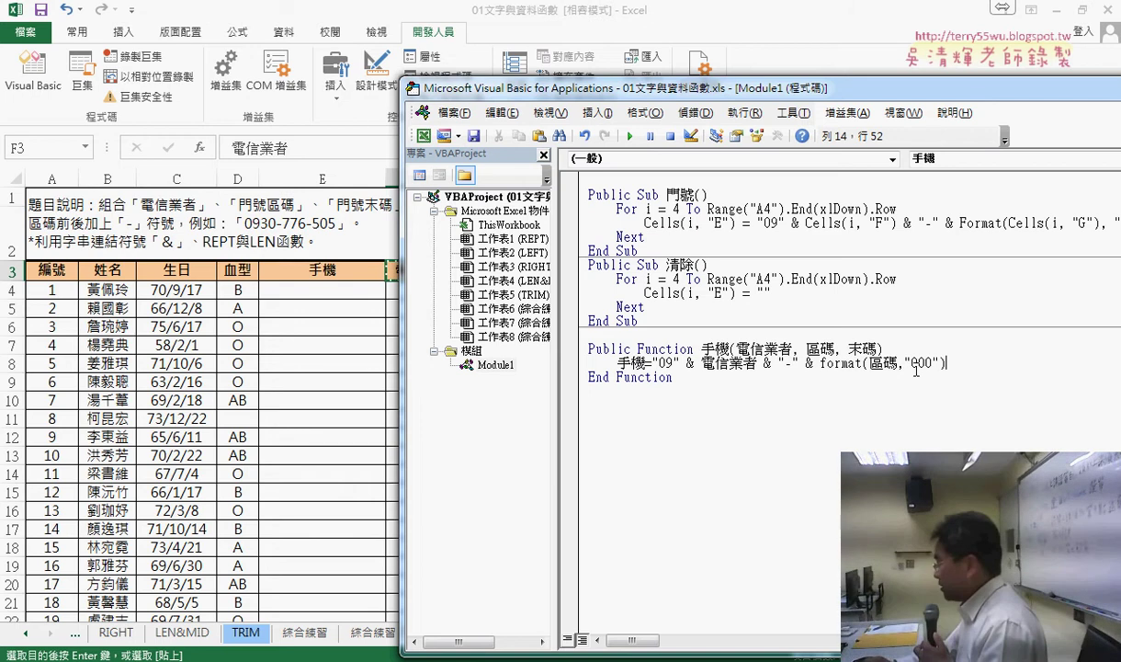
drag(947, 363, 762, 364)
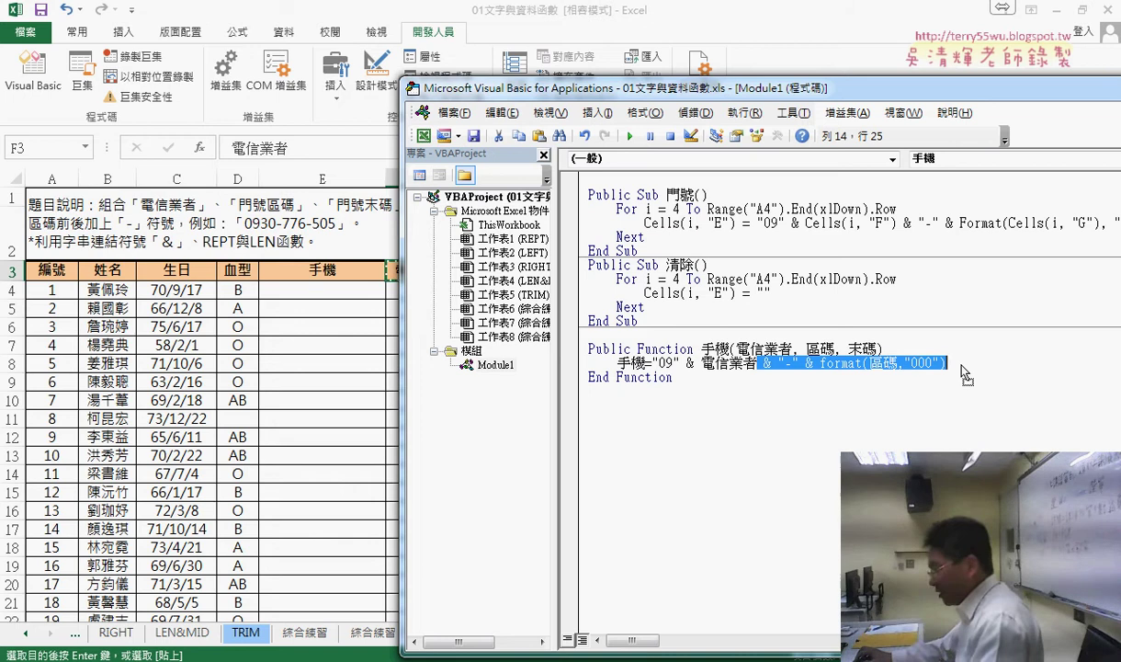
Duplicate the format part at the line end and change its argument to 末碼
drag(966, 374, 949, 364)
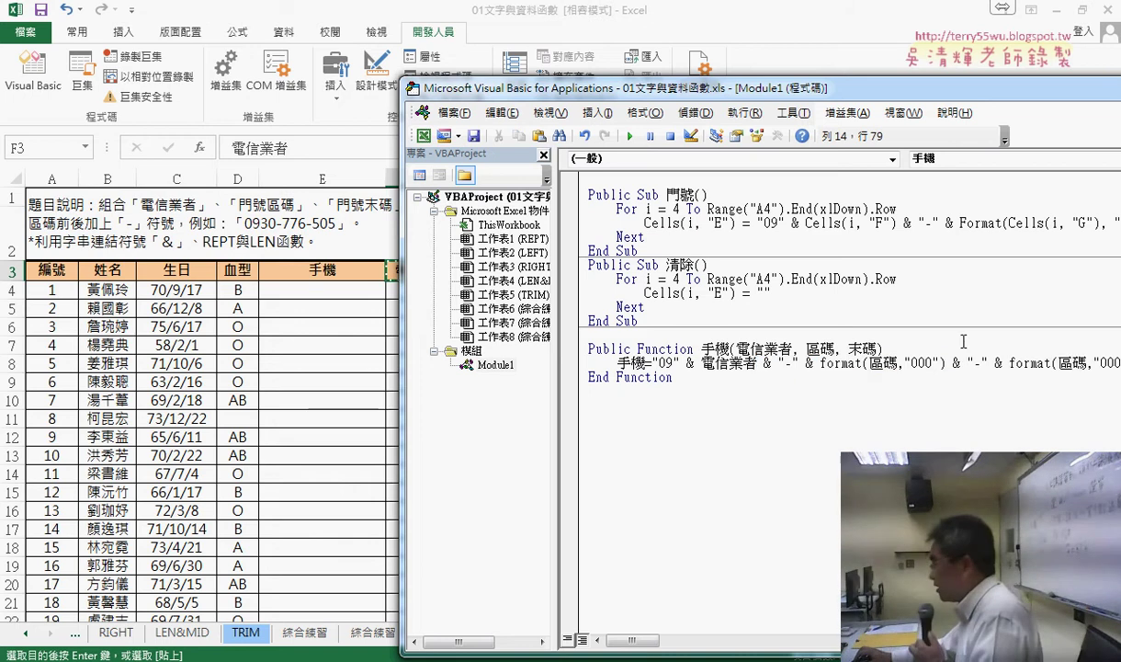
drag(643, 88, 322, 87)
click(749, 358)
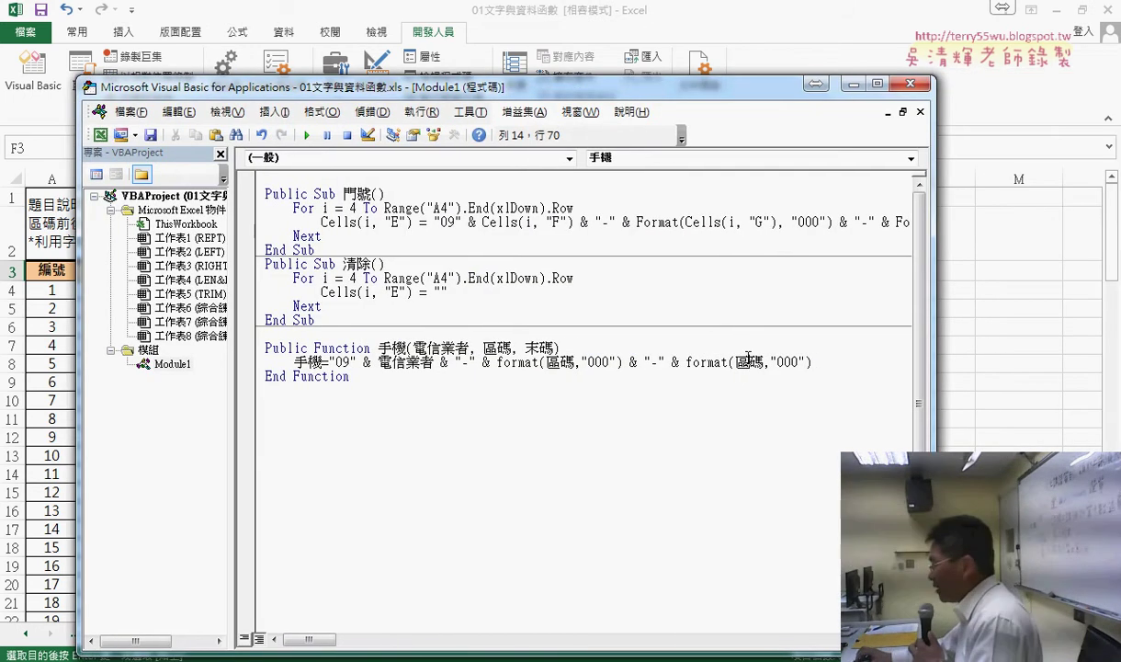
key(shift+Left)
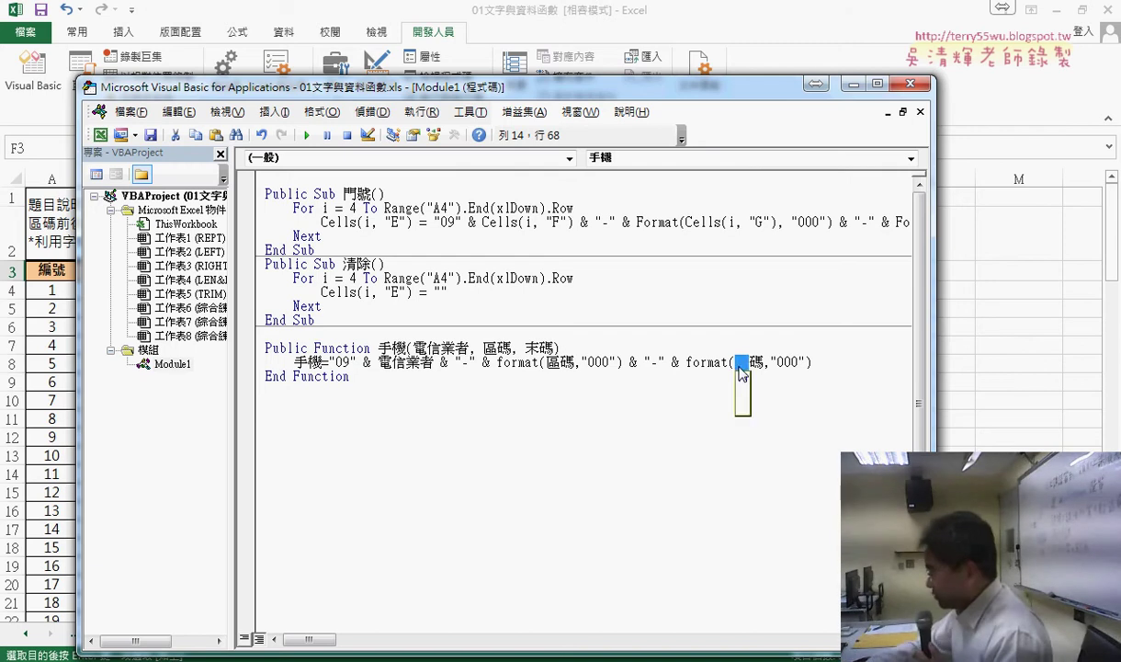
text(末)
key(Return)
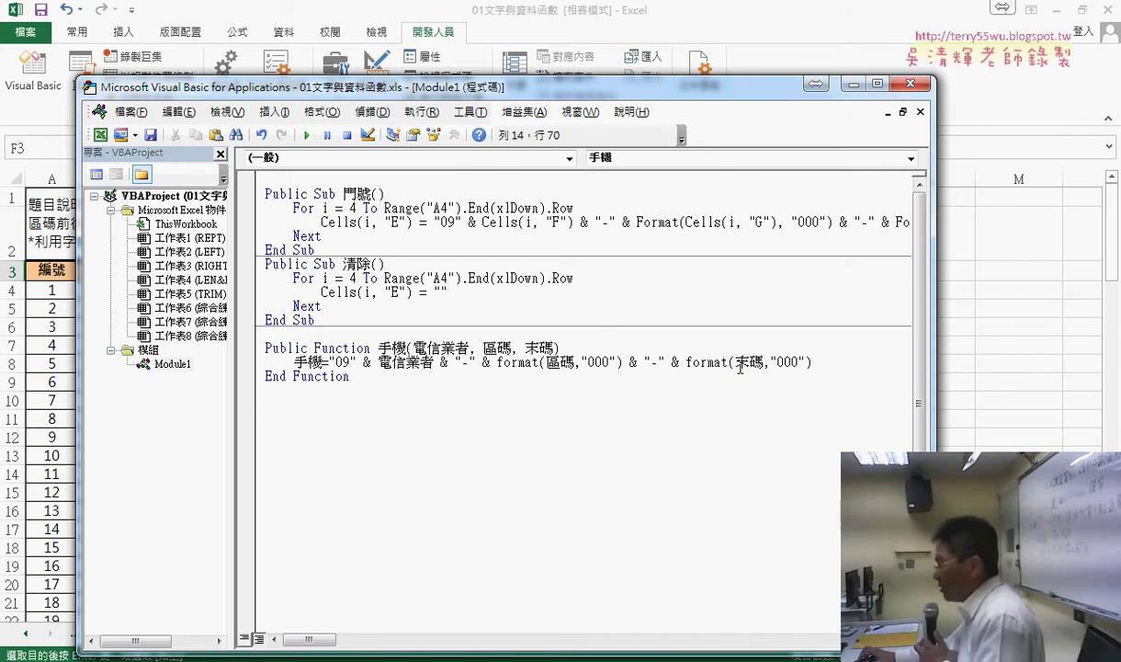
click(678, 458)
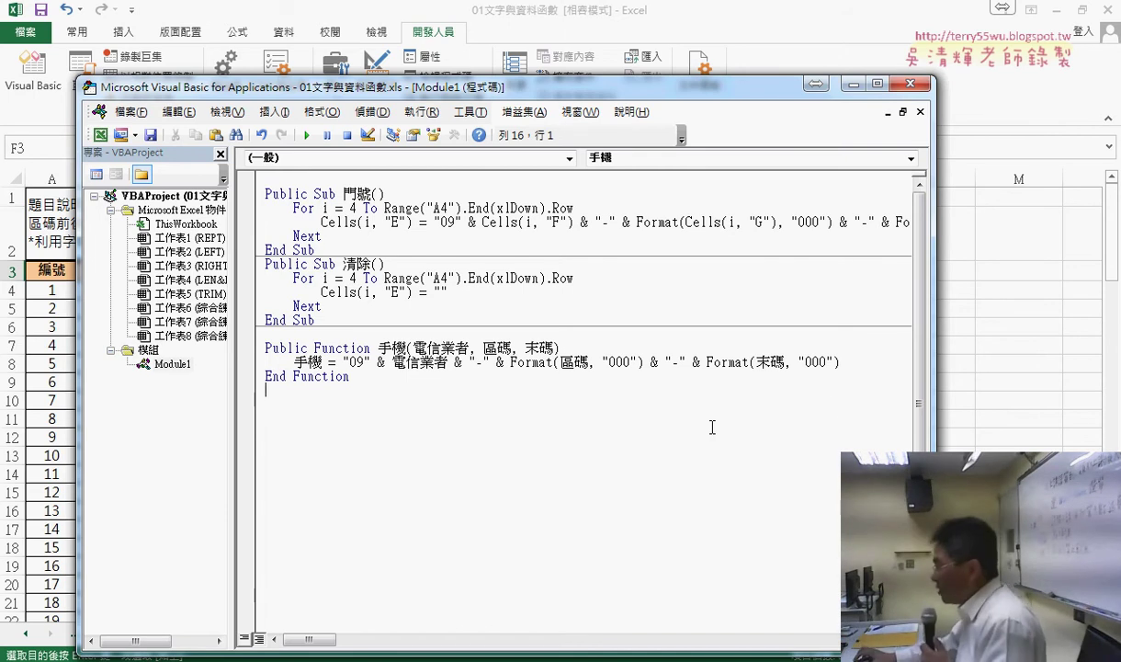
Highlight the joined phone expression and the 手機 result name to explain how the value is returned
drag(851, 365, 343, 364)
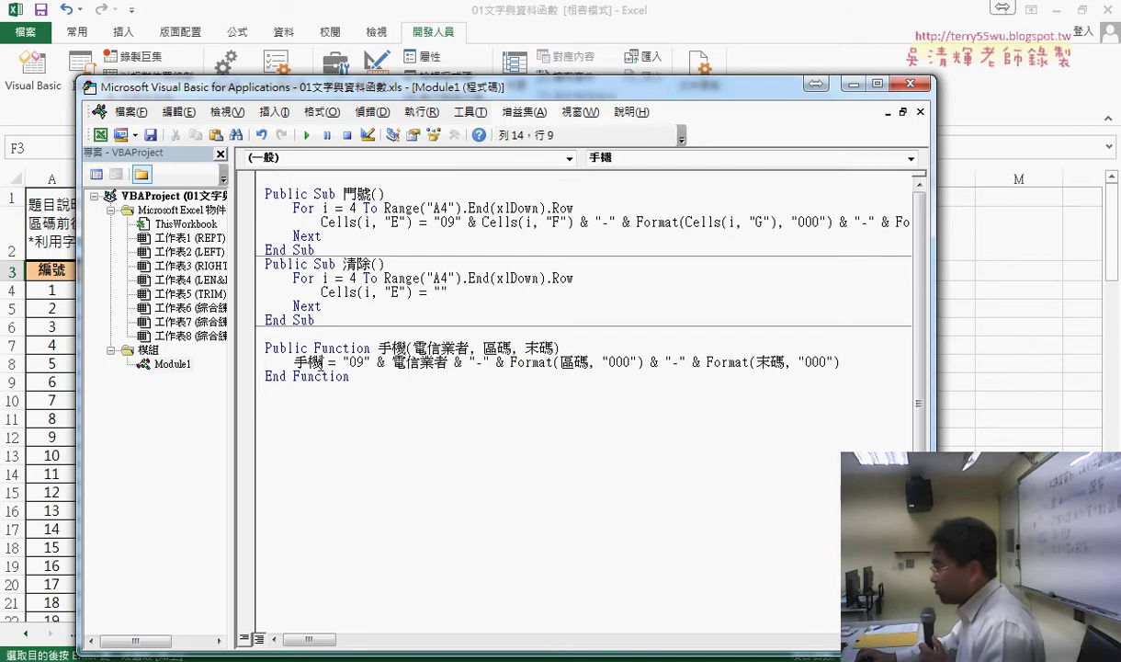
double_click(309, 363)
click(372, 364)
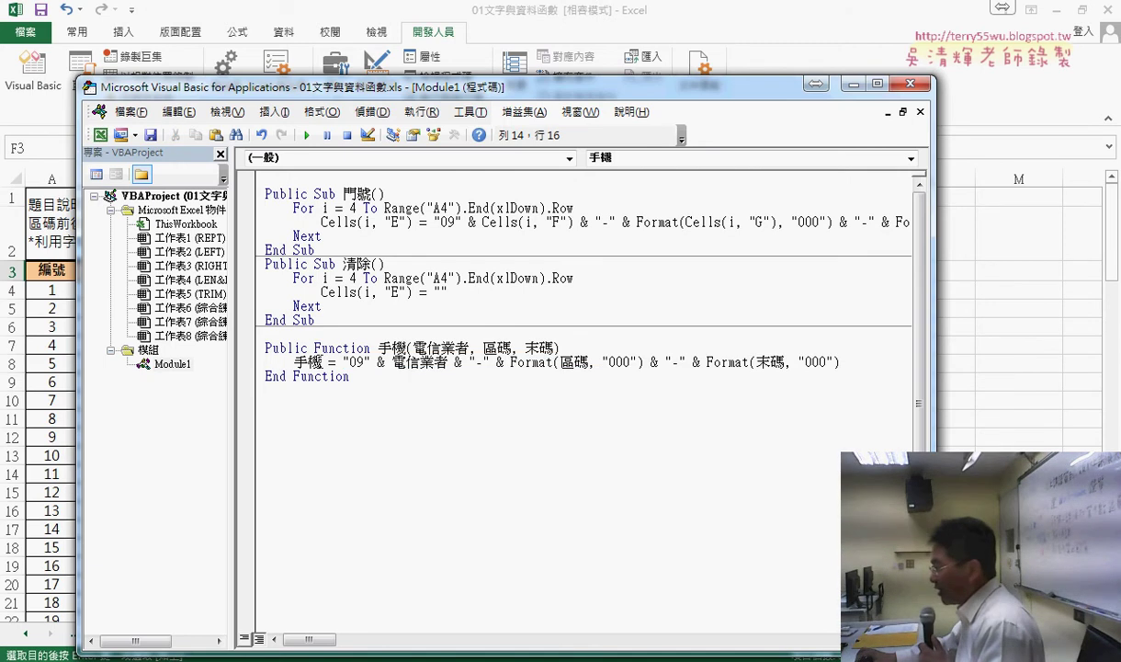
double_click(309, 362)
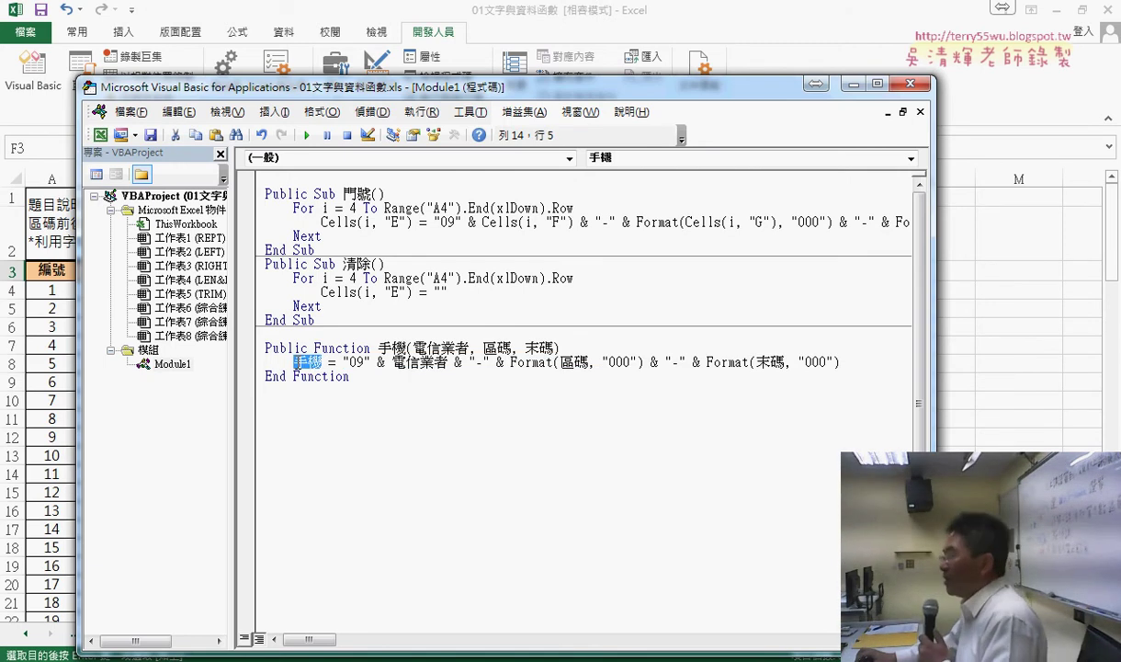
drag(455, 95, 682, 111)
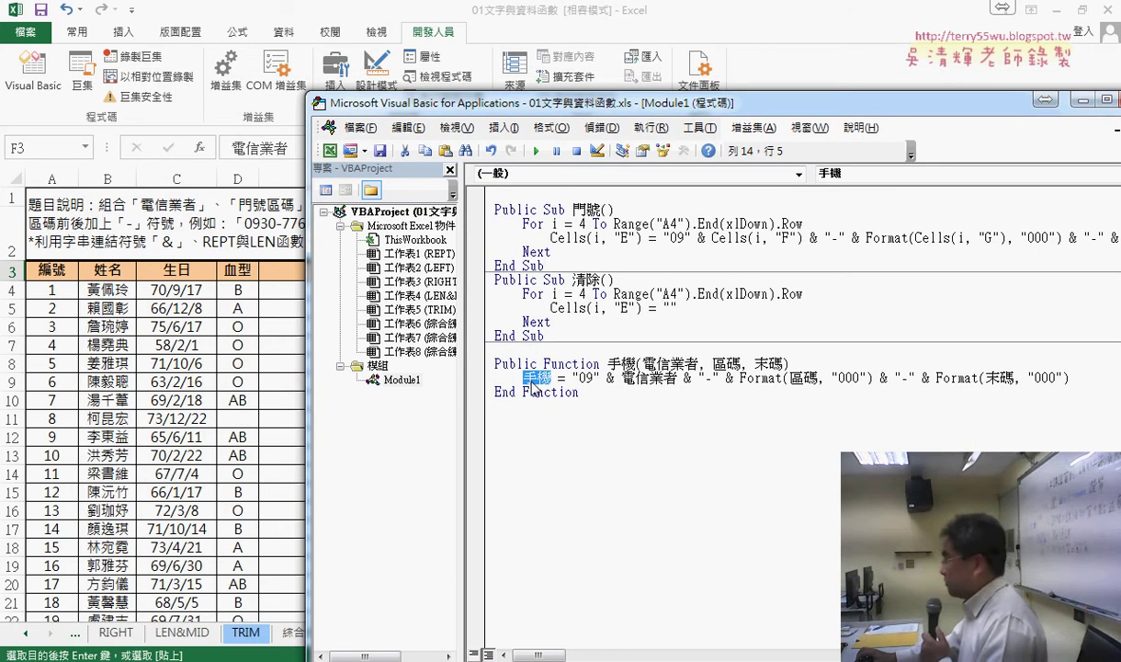
Select E4 and insert the user-defined function 手機 through Insert Function
click(284, 294)
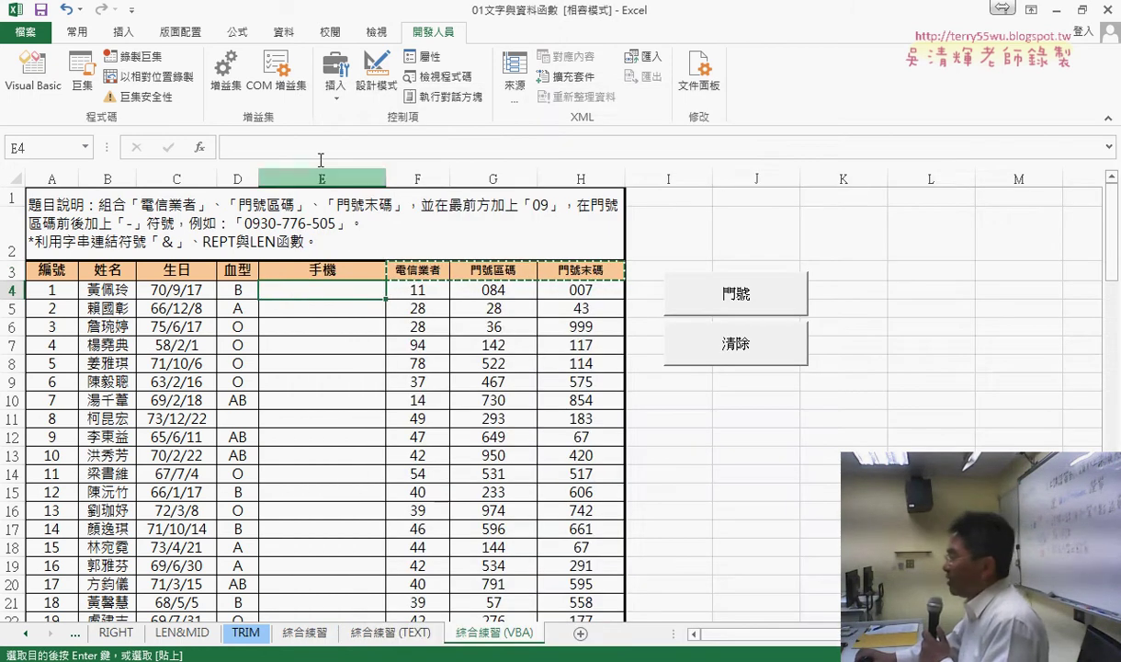
click(199, 147)
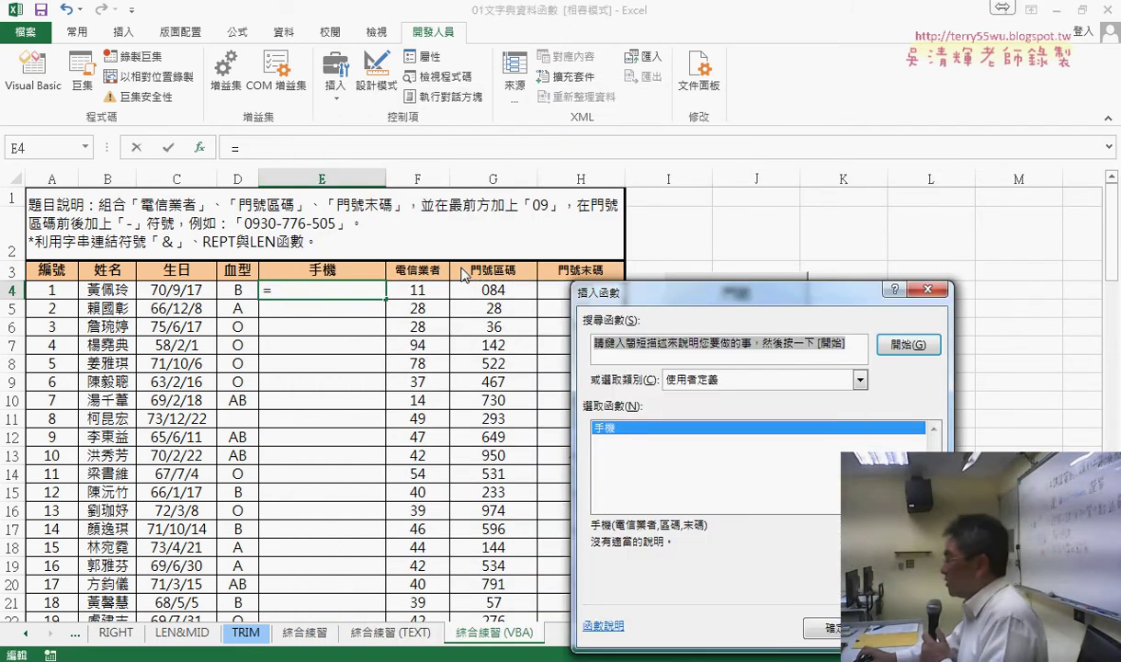
click(734, 380)
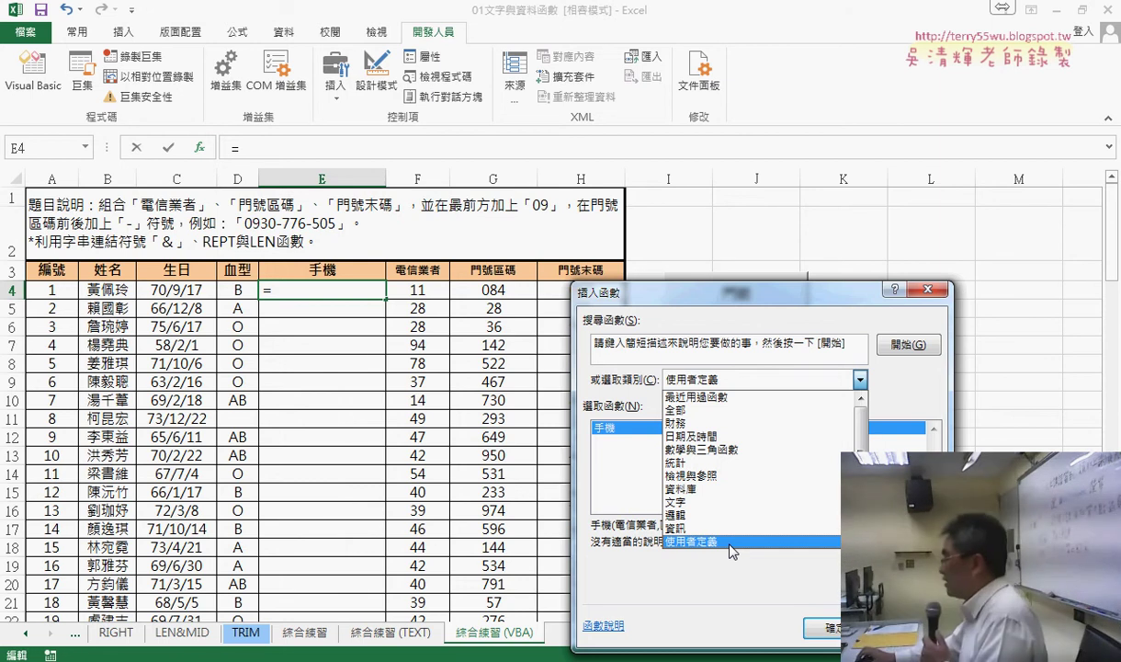
click(732, 550)
click(823, 628)
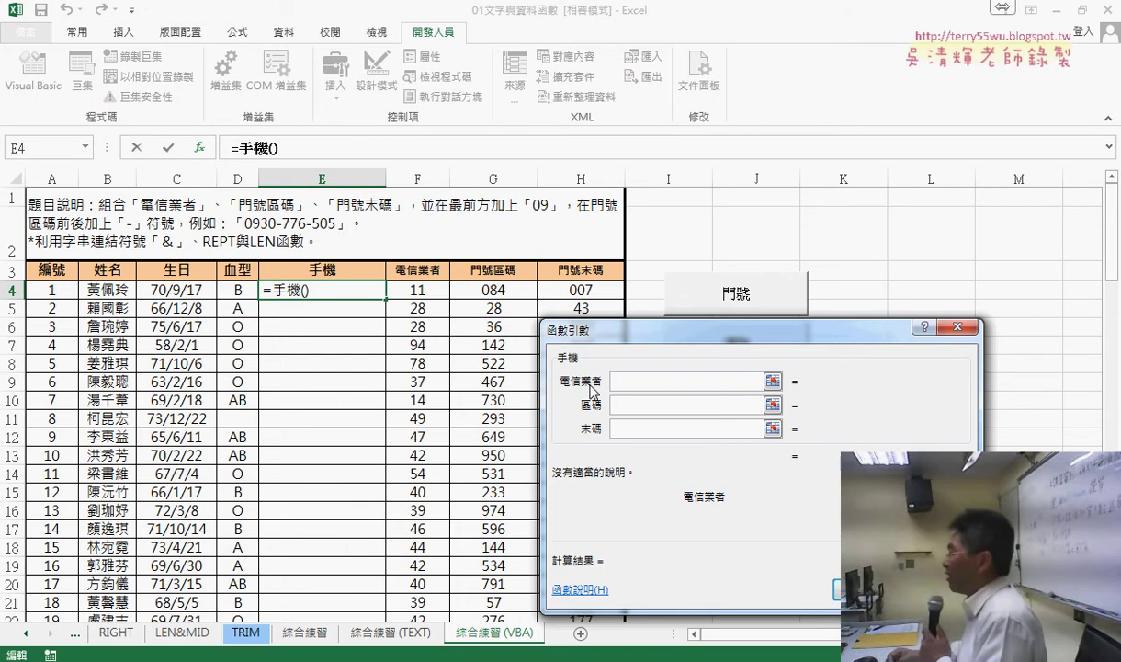
click(423, 291)
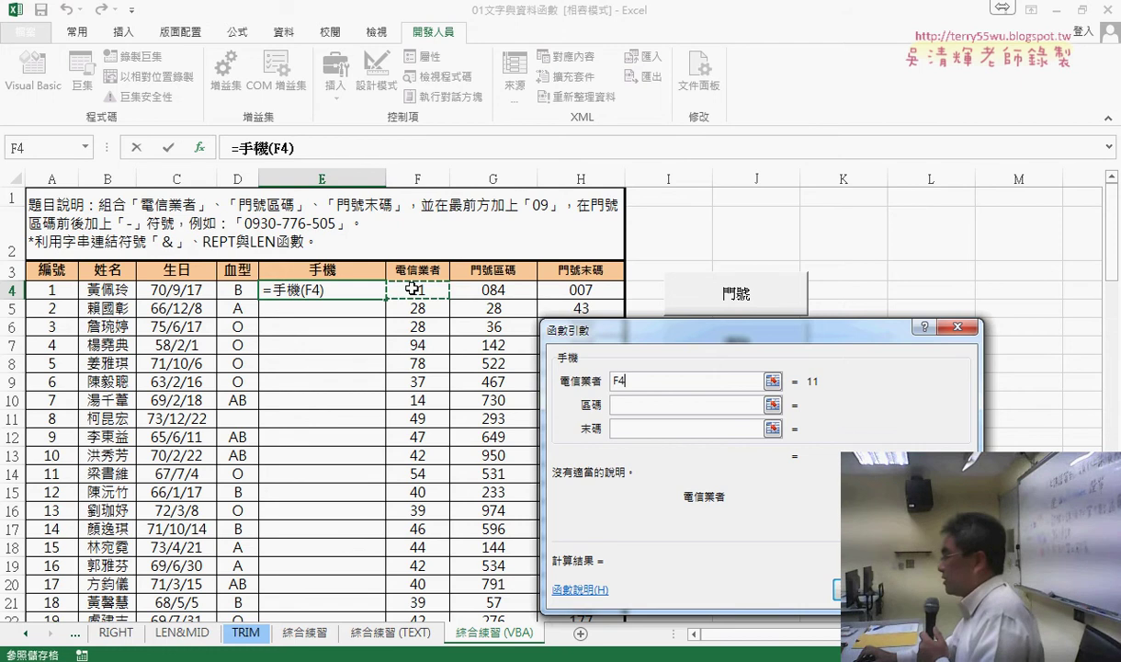
click(652, 401)
click(494, 292)
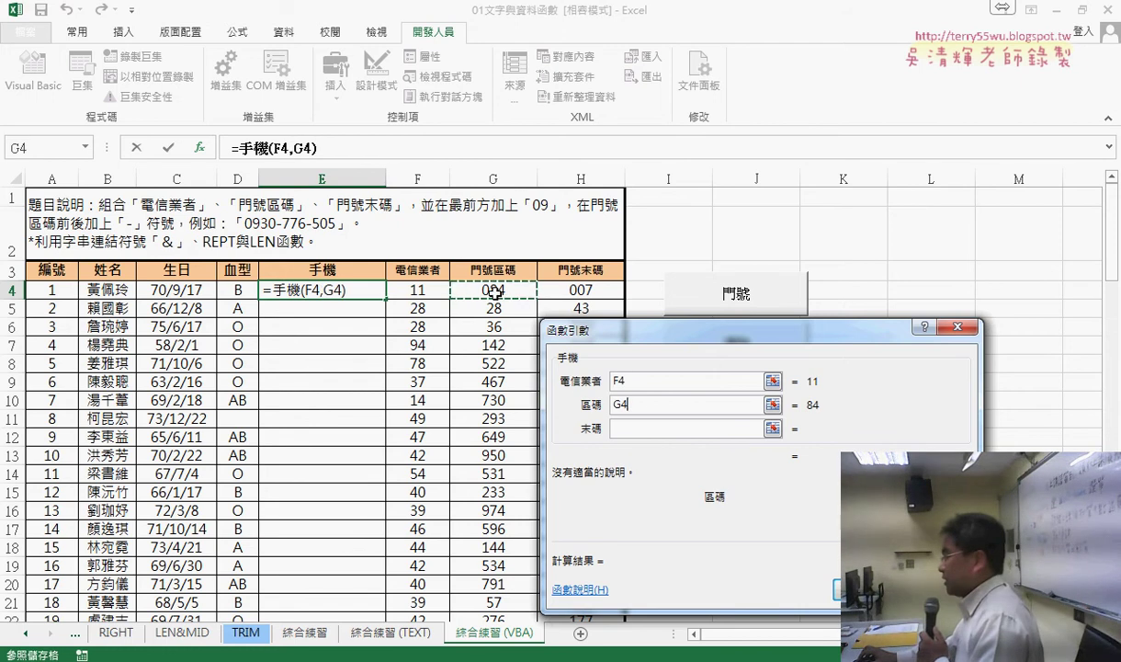
click(638, 428)
click(556, 288)
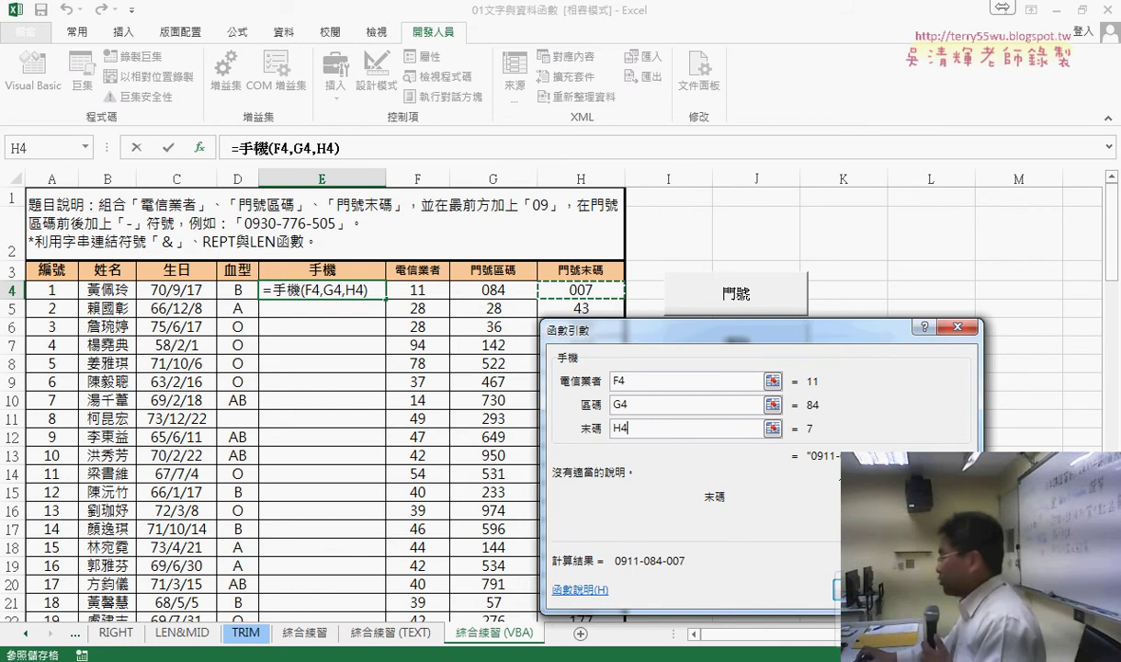
drag(805, 450, 891, 448)
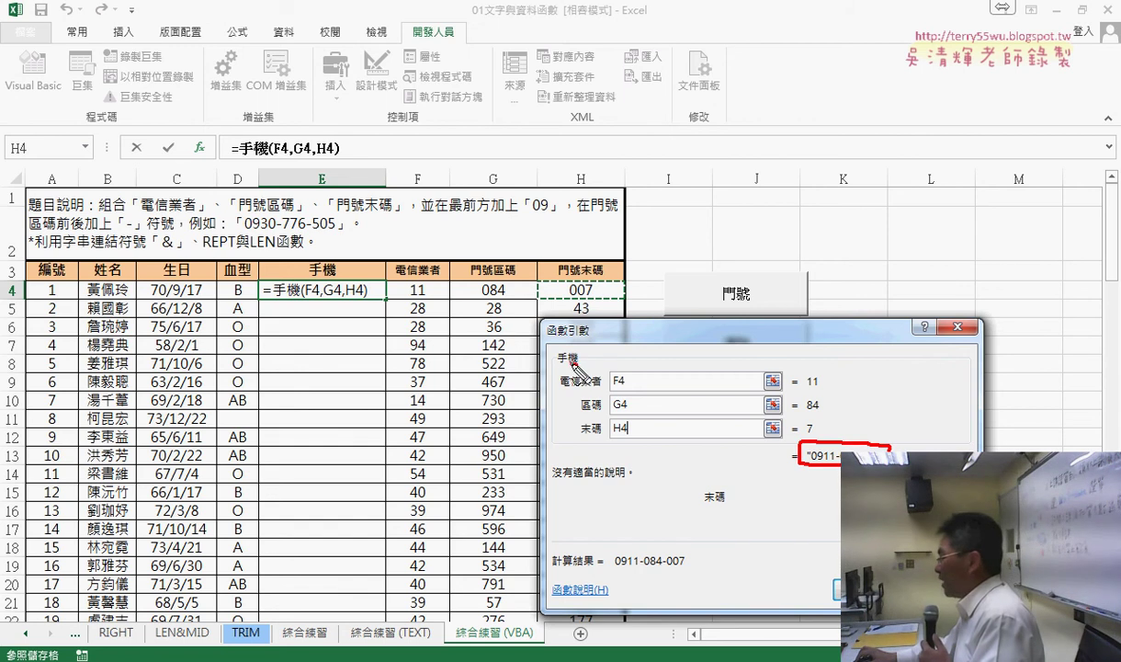
drag(558, 364, 577, 364)
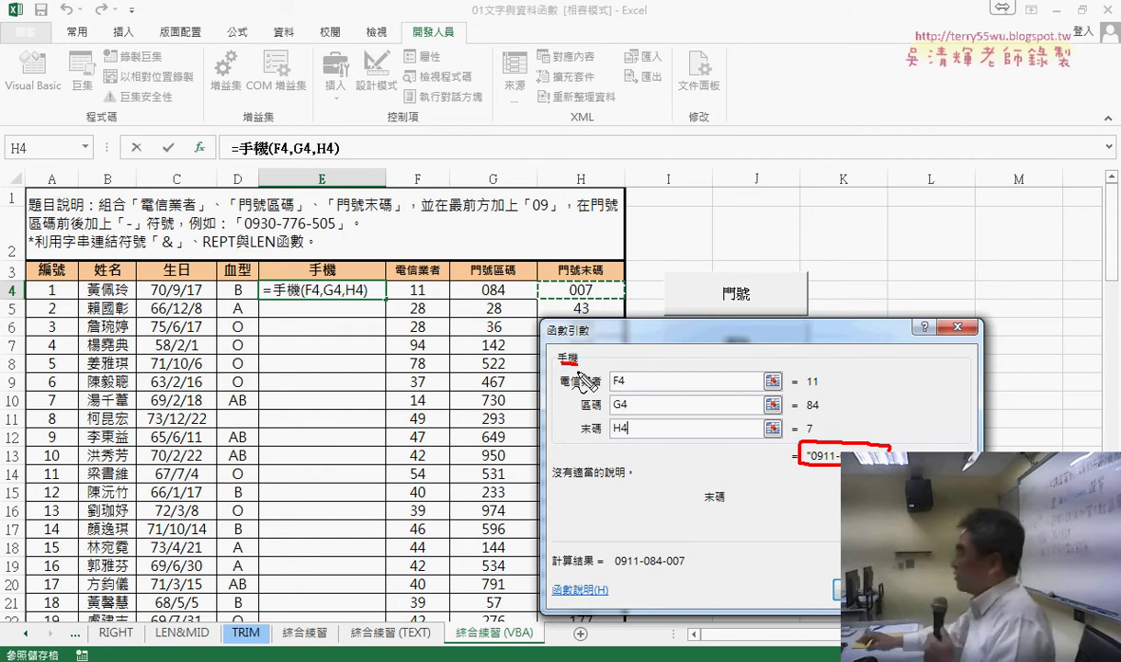
mouse_move(357, 305)
mouse_down()
mouse_move(372, 285)
mouse_move(358, 306)
mouse_up()
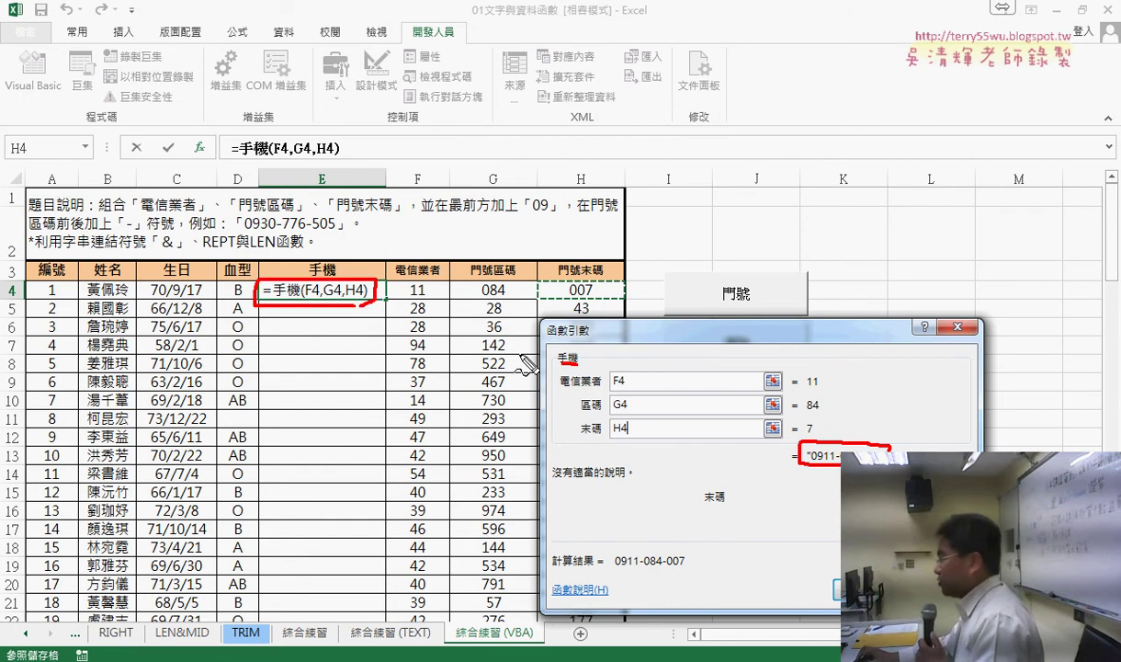
mouse_move(835, 441)
mouse_down()
mouse_move(593, 363)
mouse_move(545, 370)
mouse_move(513, 345)
mouse_move(379, 304)
mouse_move(415, 302)
mouse_up()
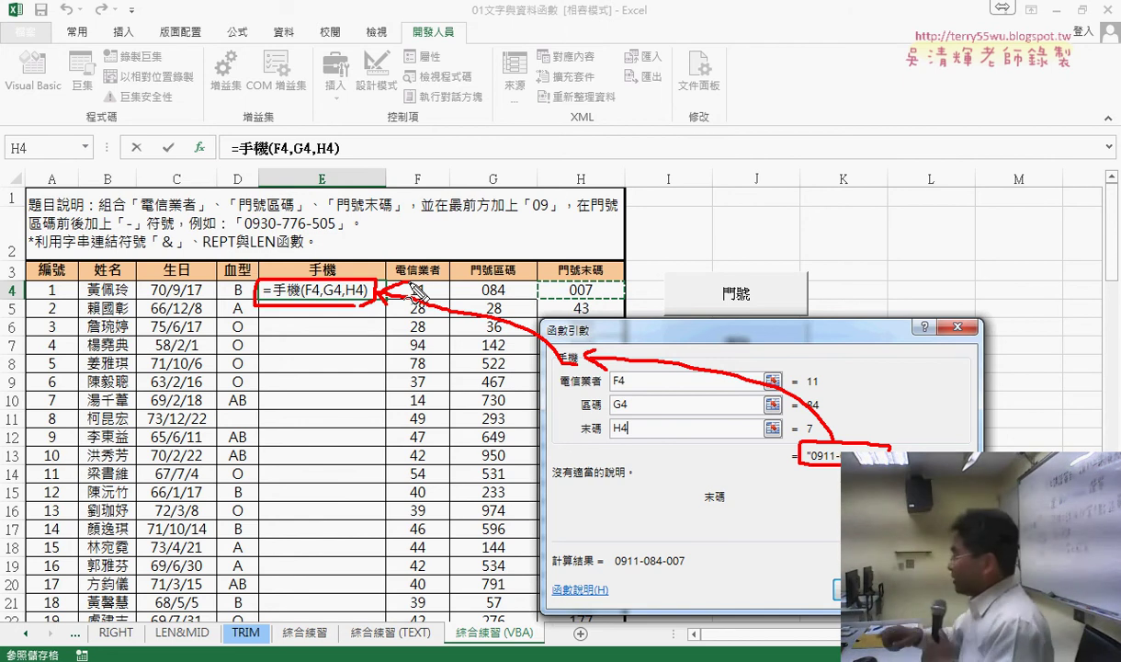
key(Escape)
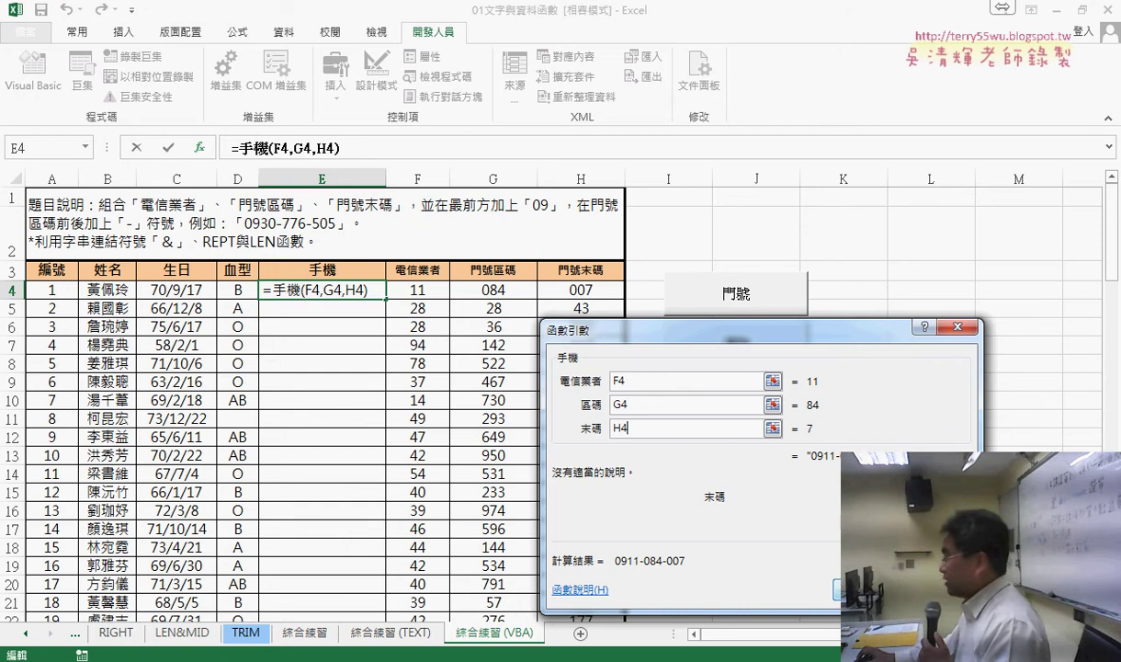
click(838, 581)
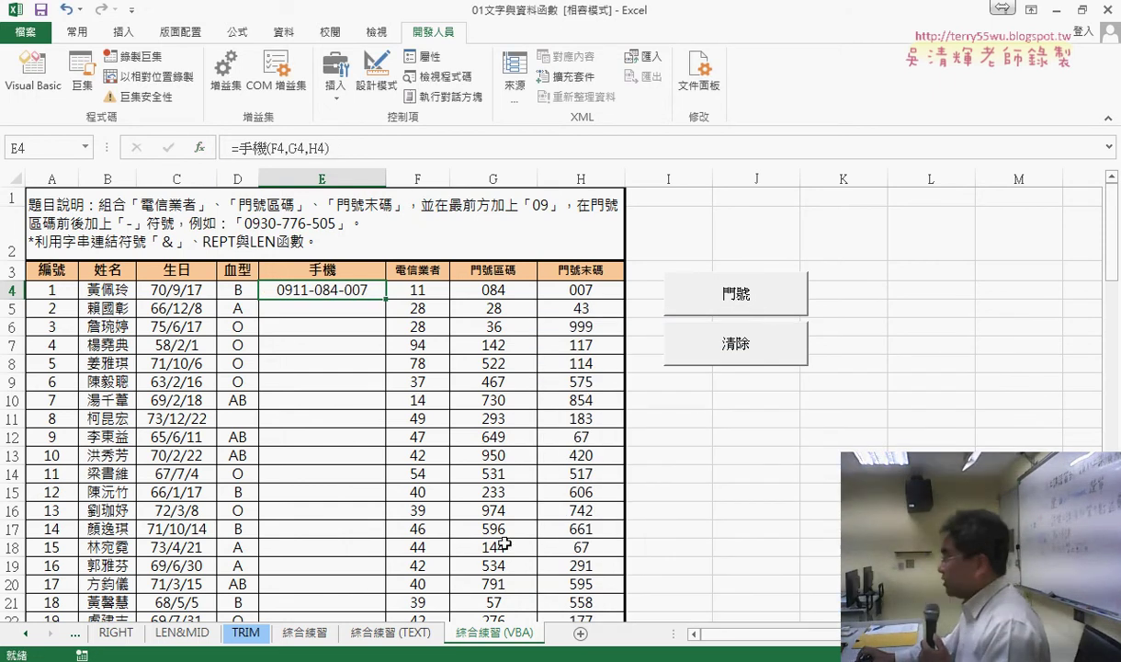
Bring up Module1, try running from inside 手機, close the Macros list, and lower the window
click(447, 535)
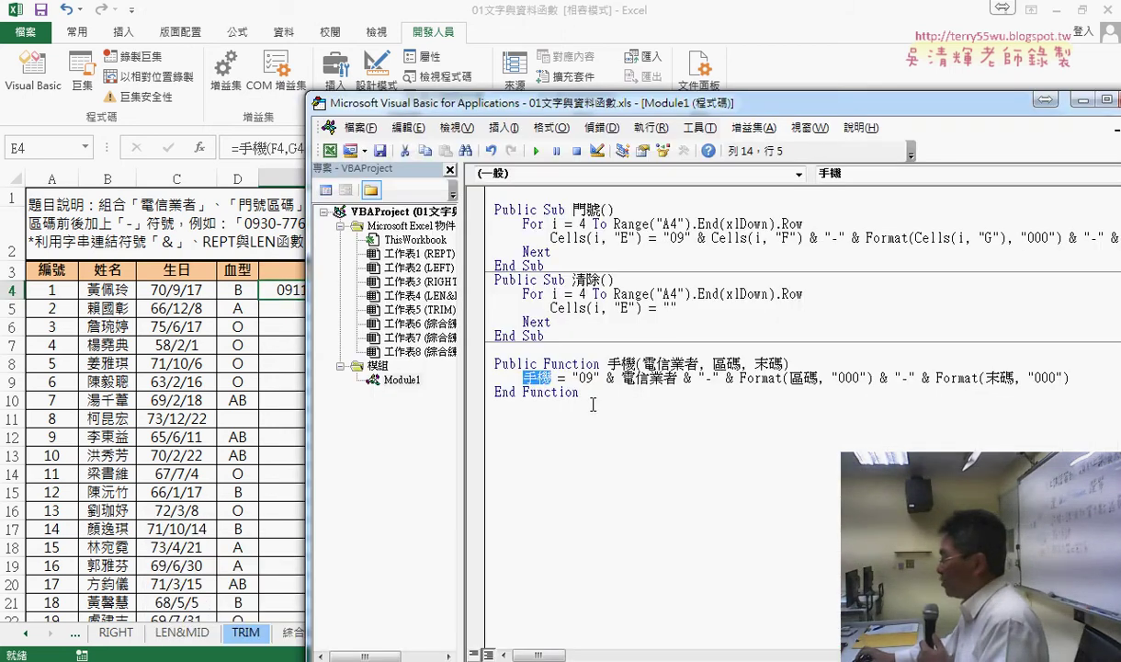
click(646, 382)
click(536, 150)
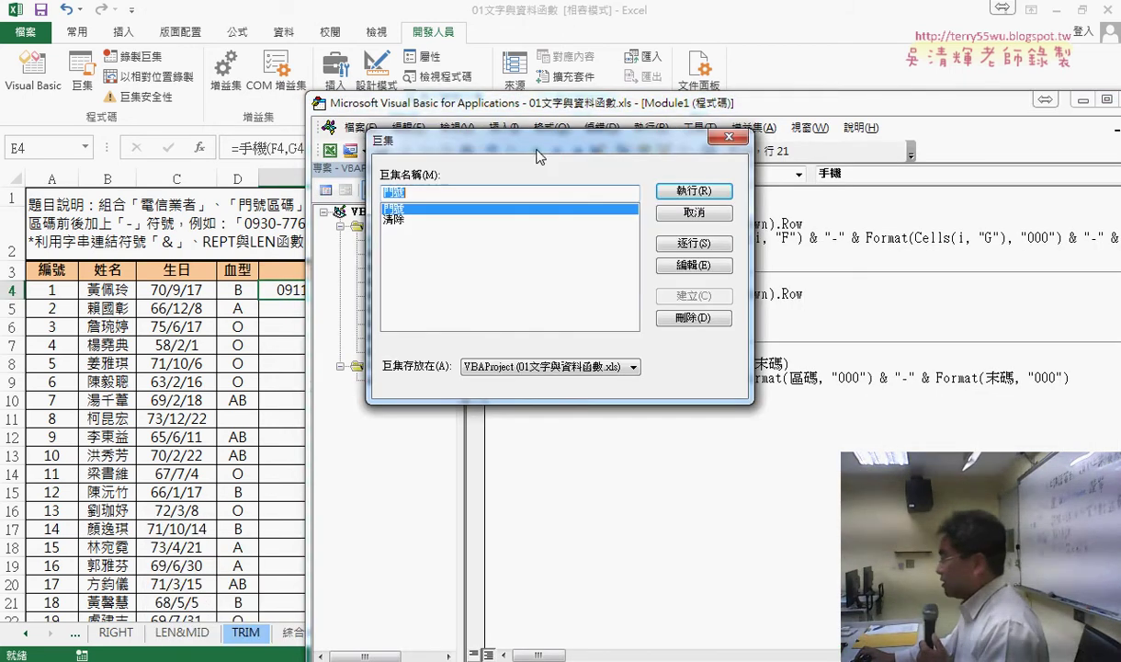
click(722, 140)
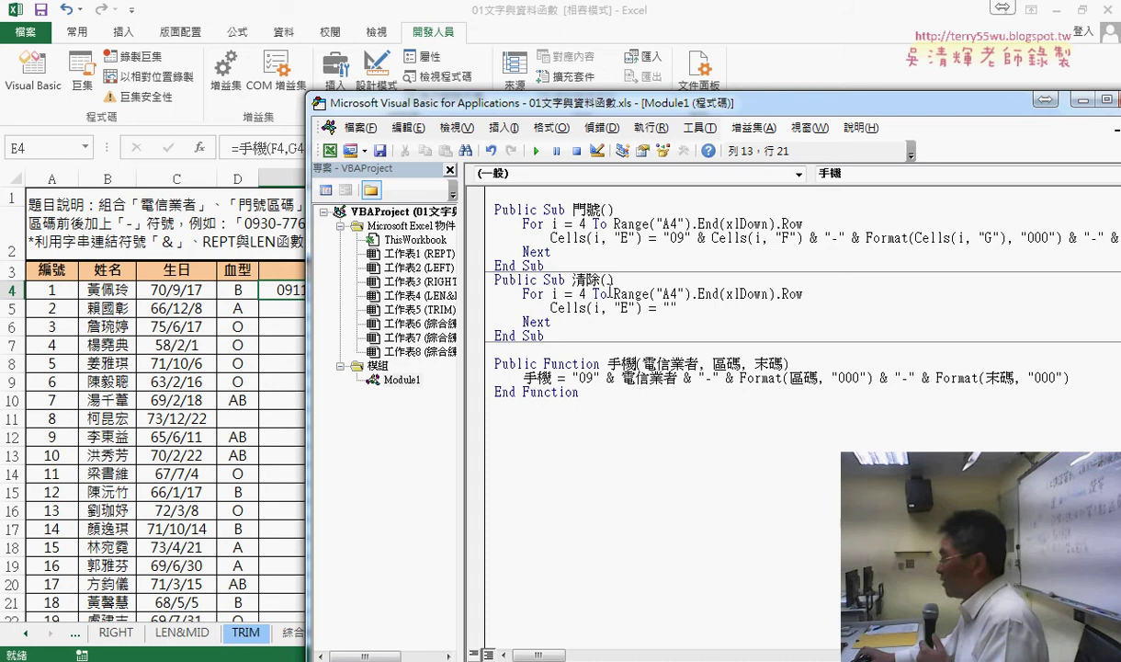
click(536, 150)
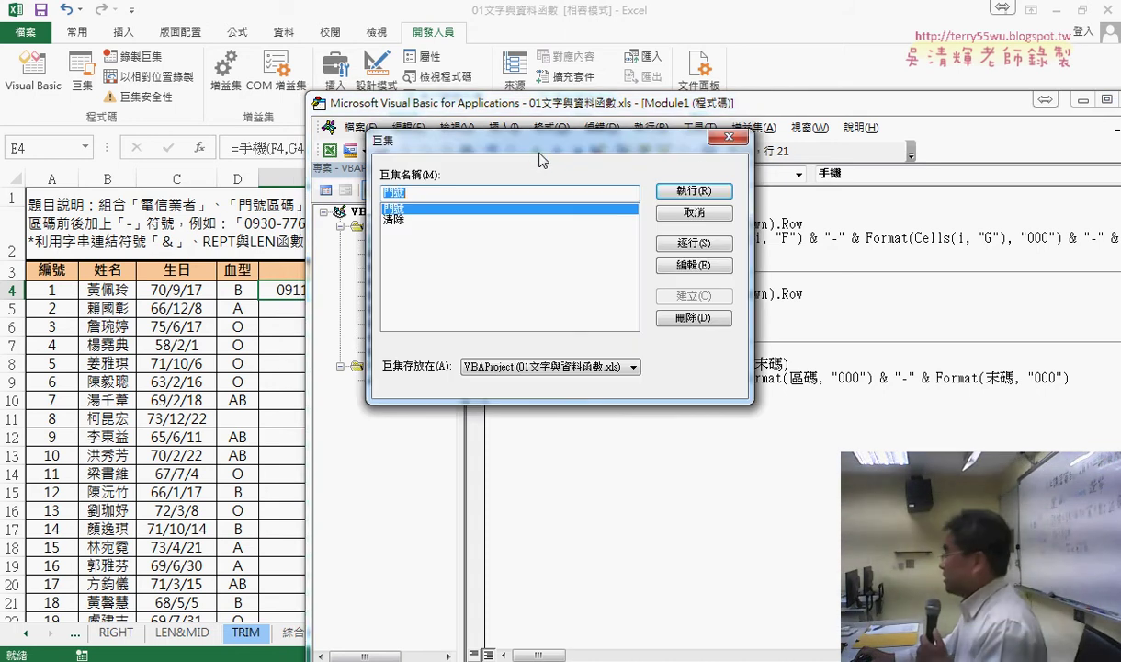
click(728, 137)
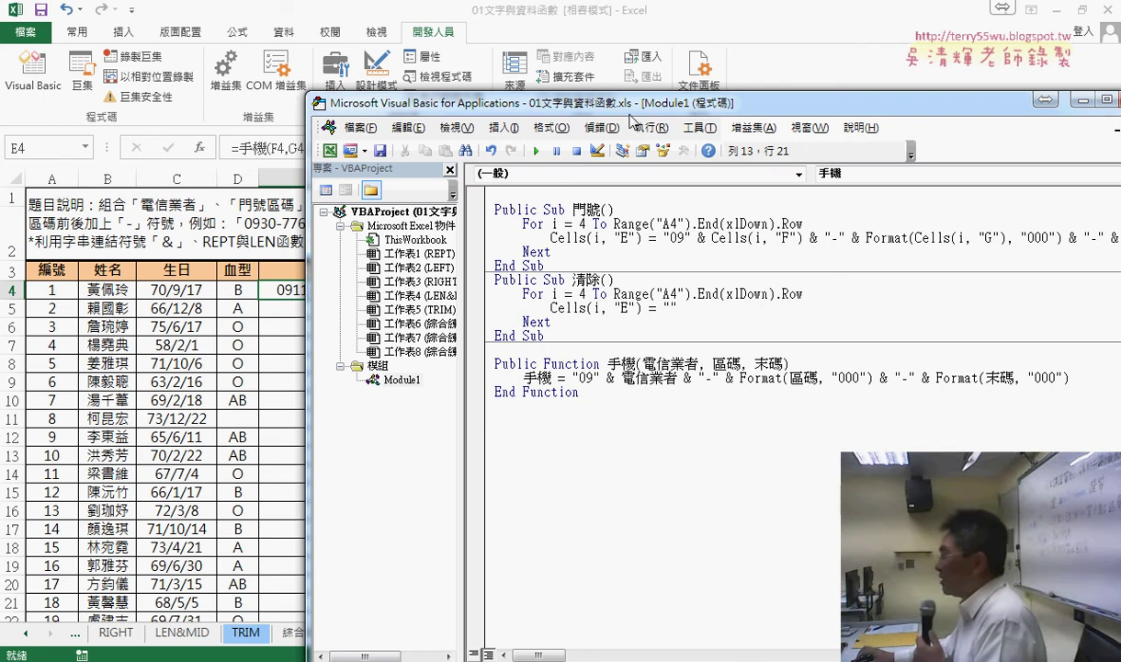
drag(603, 103, 622, 273)
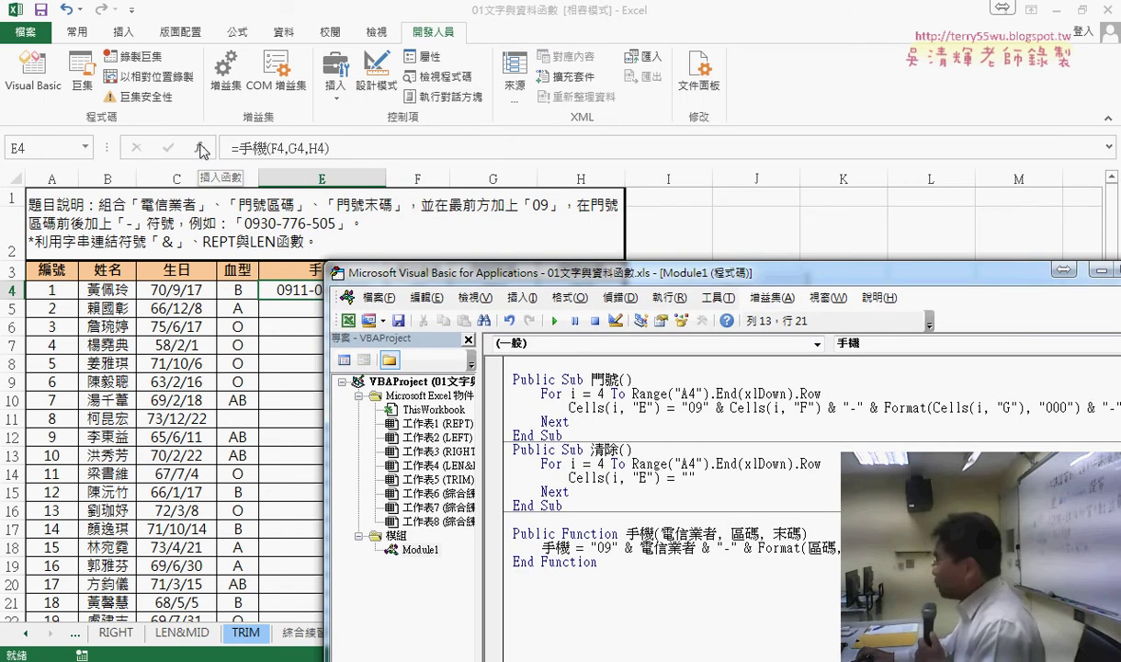
click(644, 407)
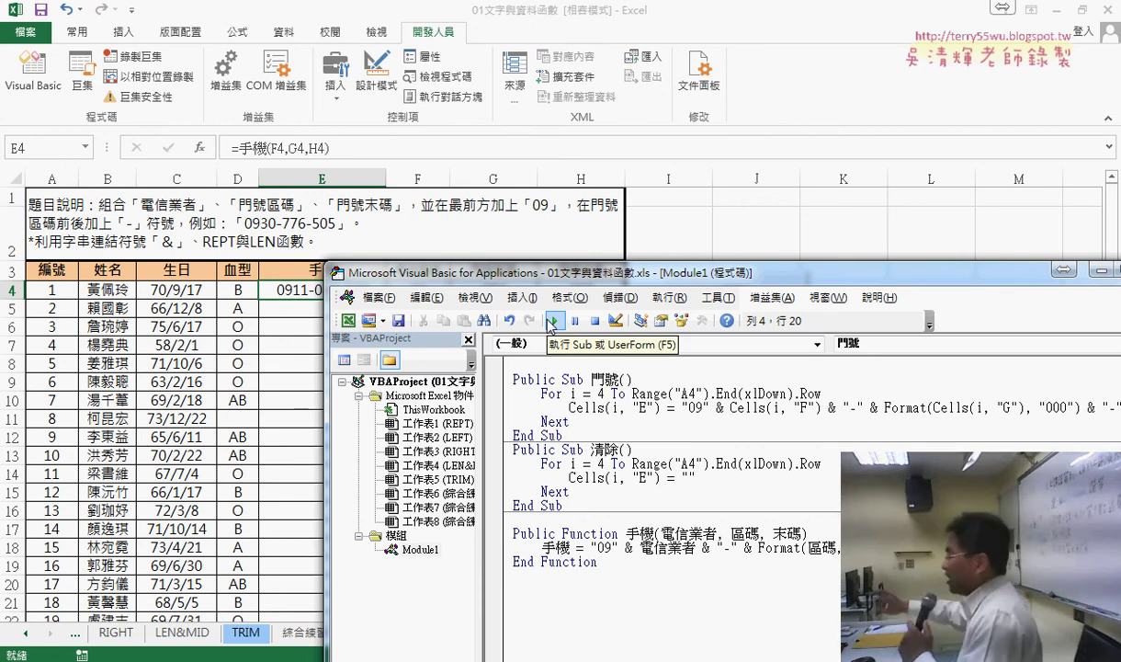
click(553, 320)
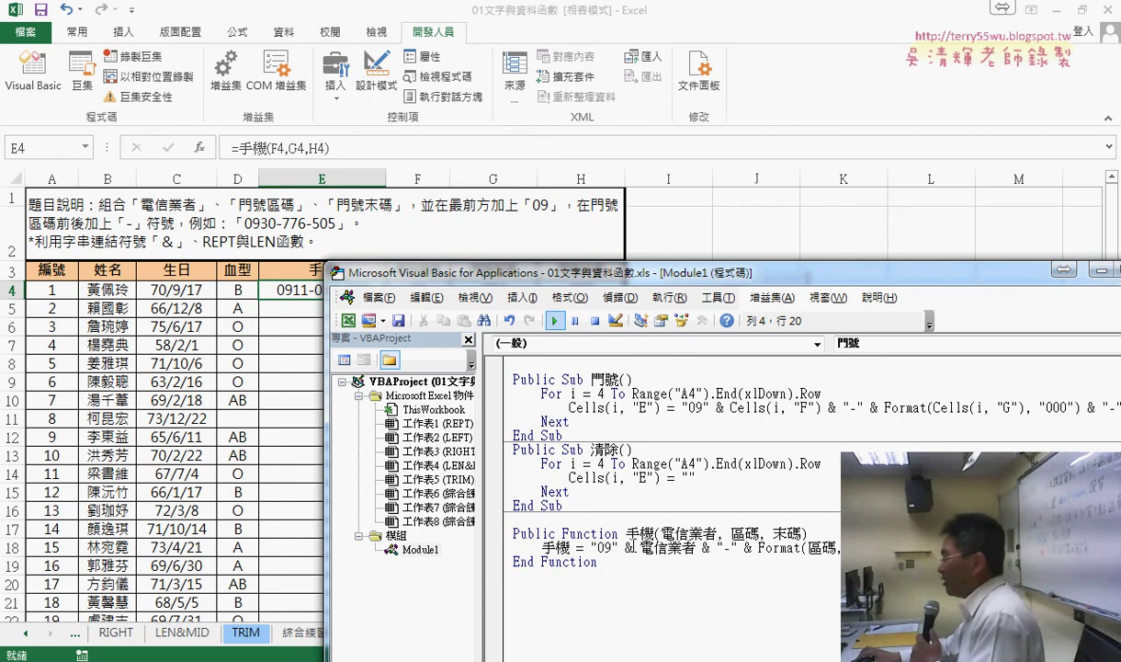
drag(677, 281, 463, 256)
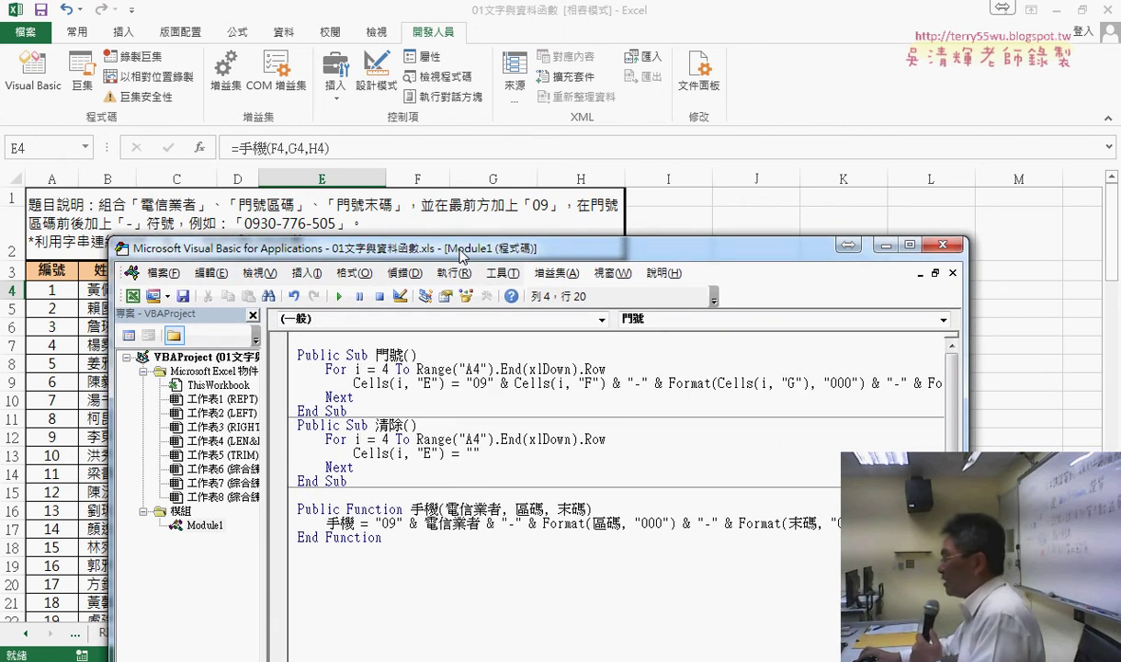
drag(446, 508, 585, 508)
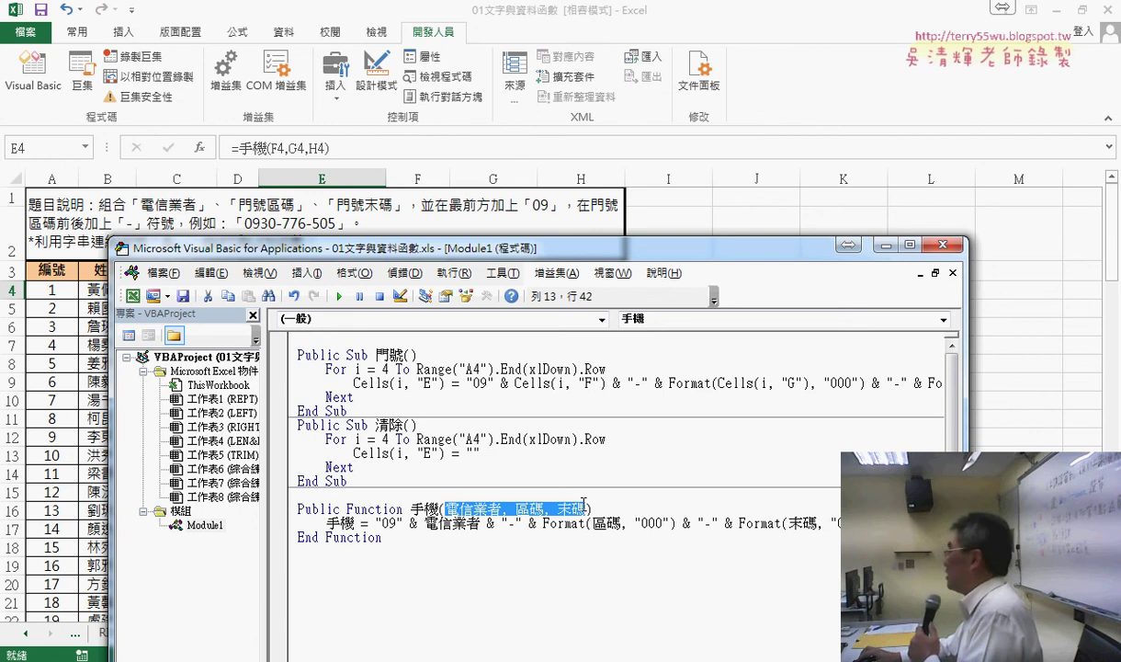